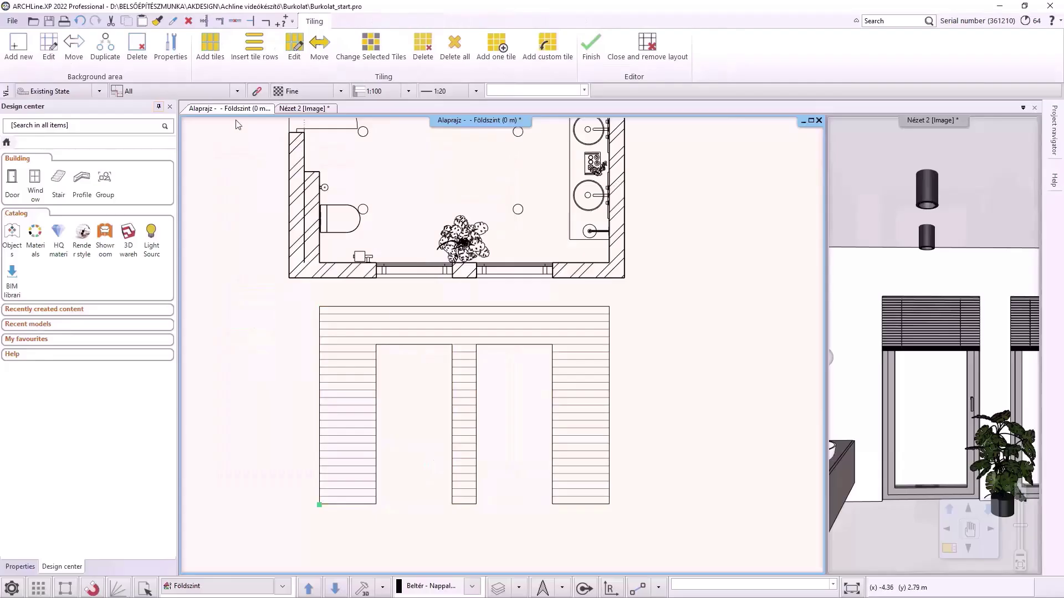
- Tile the whole unfolded window-wall area with 0.8 x 0.8 m Porcelanosa_marble tiles, starting from its upper-left corner without rotation
{"action": "left_click", "coordinate": [210, 45]}
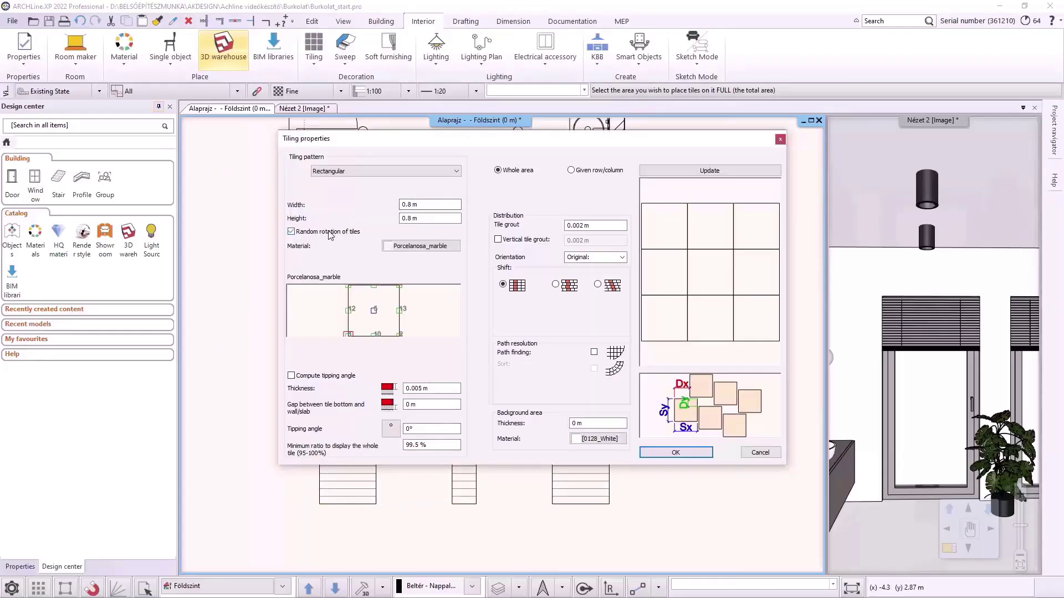
{"action": "double_click", "coordinate": [579, 225]}
{"action": "left_click", "coordinate": [686, 453]}
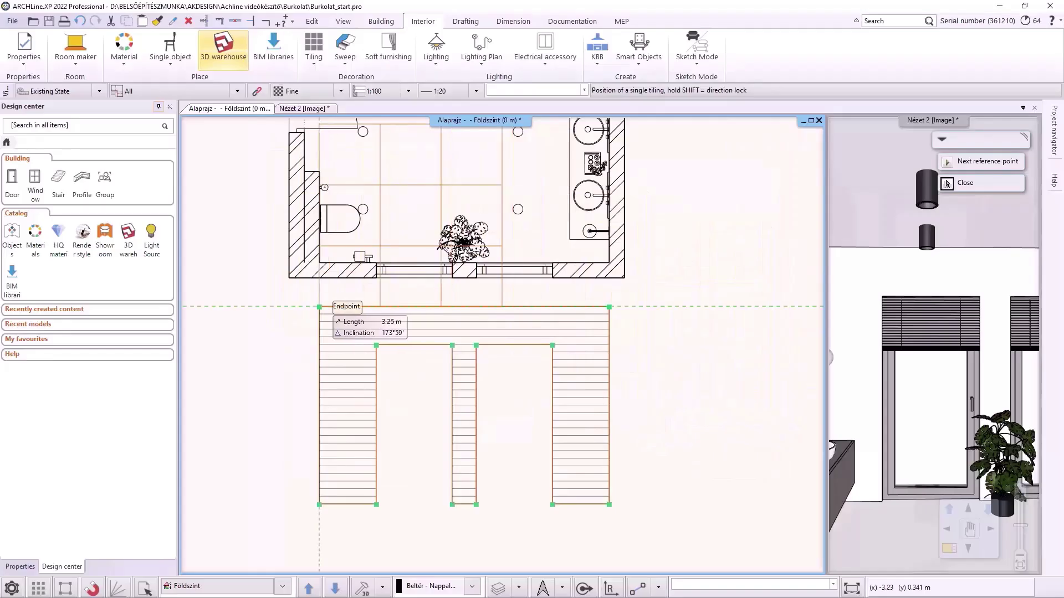
{"action": "left_click", "coordinate": [319, 306]}
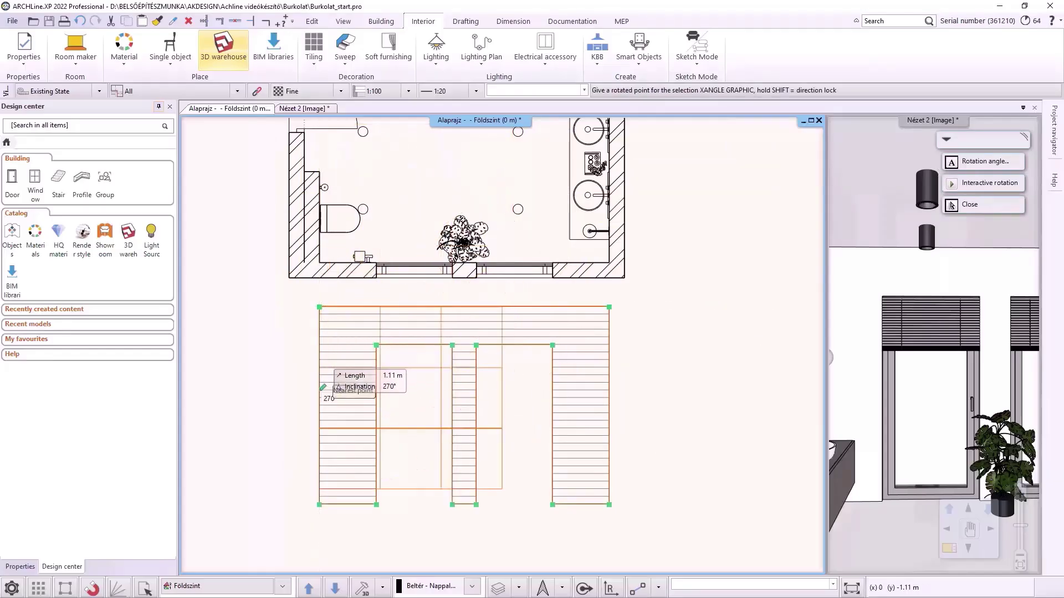
{"action": "left_click", "coordinate": [951, 205]}
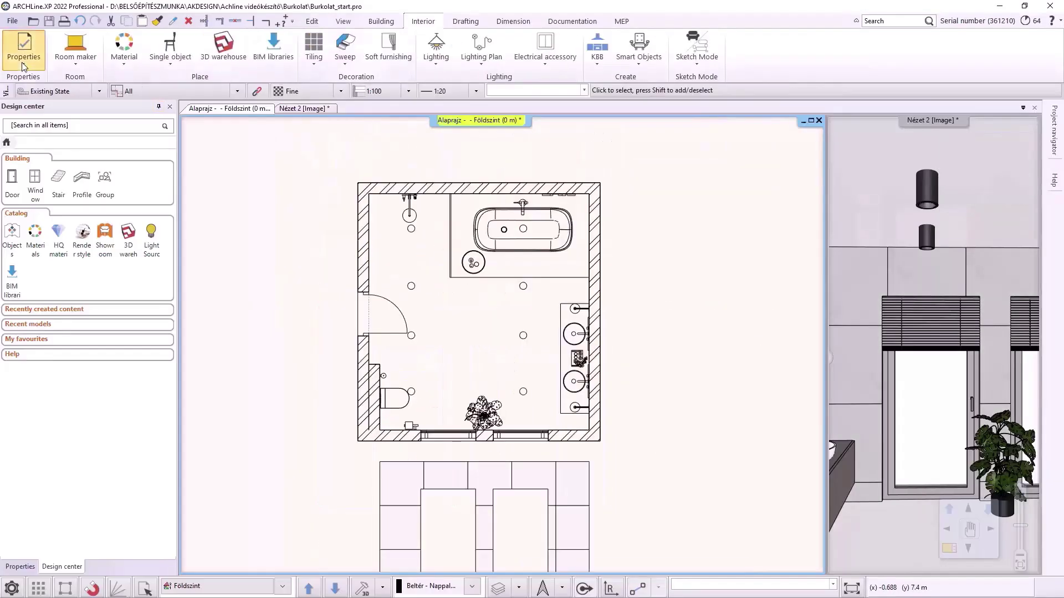
- In the default tiling properties, set the first layer to the built-in pattern combining Chevron left and Chevron right
{"action": "left_click", "coordinate": [23, 62]}
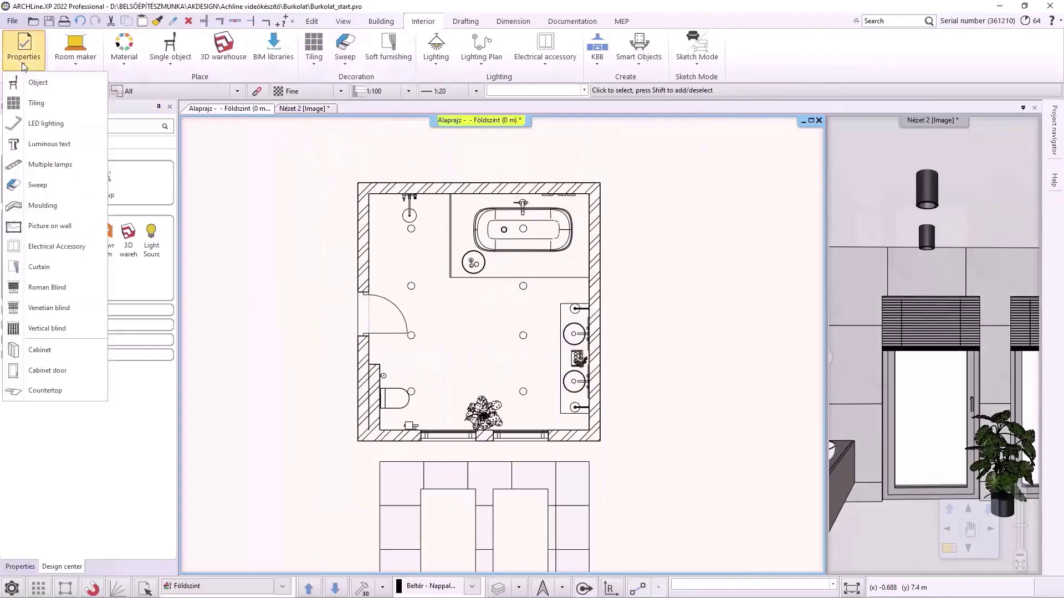
{"action": "left_click", "coordinate": [37, 103]}
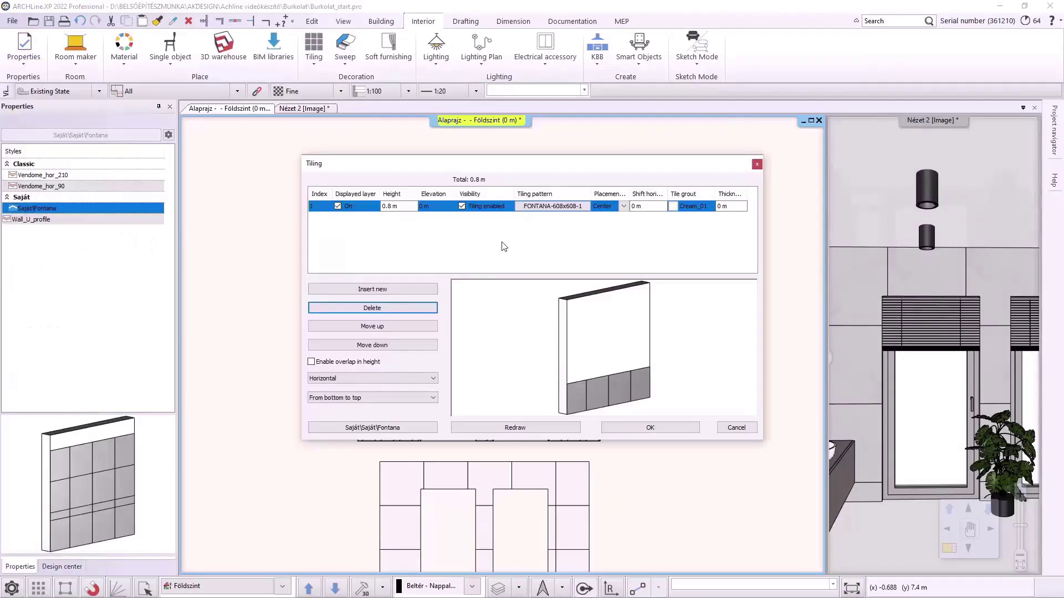
{"action": "left_click", "coordinate": [547, 207]}
{"action": "left_click", "coordinate": [546, 207]}
{"action": "left_click", "coordinate": [382, 189]}
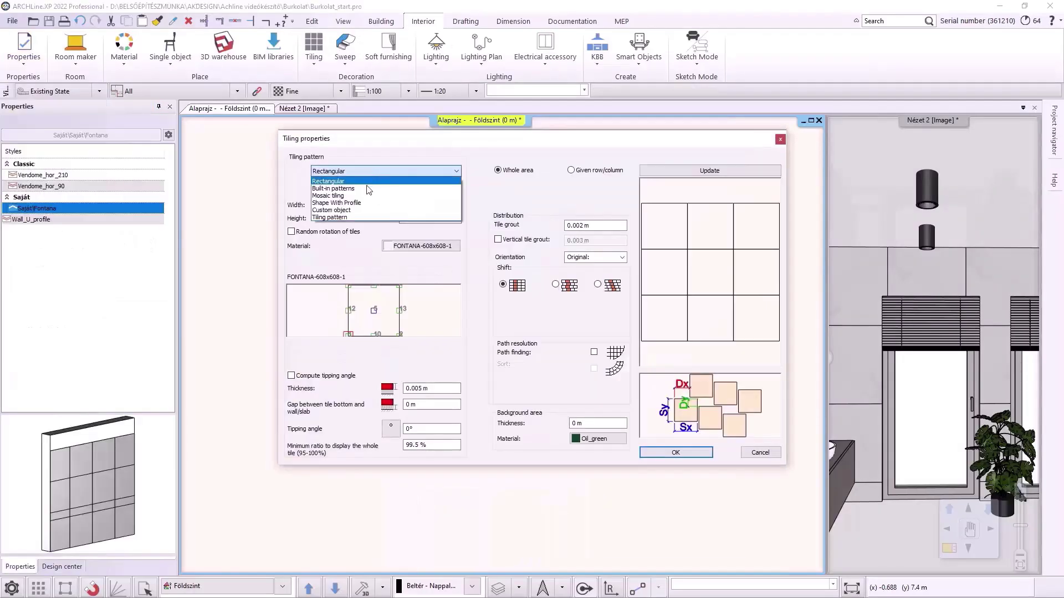
{"action": "scroll", "coordinate": [397, 302], "scroll_direction": "down", "scroll_amount": 5}
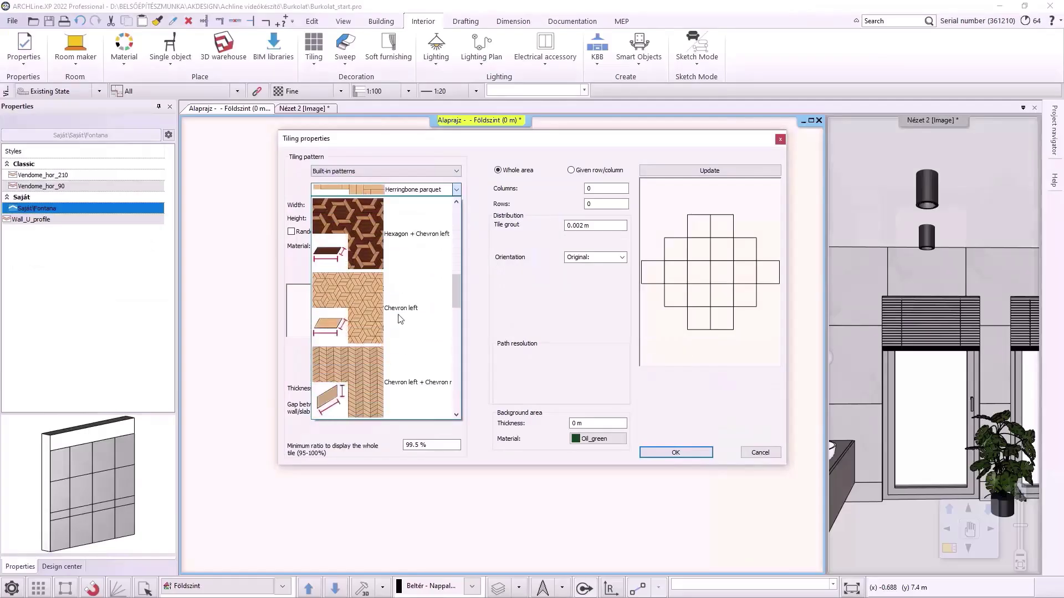
{"action": "left_click", "coordinate": [402, 358]}
- Assign the Rawdecor_green material to both tiles of the chevron pattern
{"action": "left_click", "coordinate": [418, 245]}
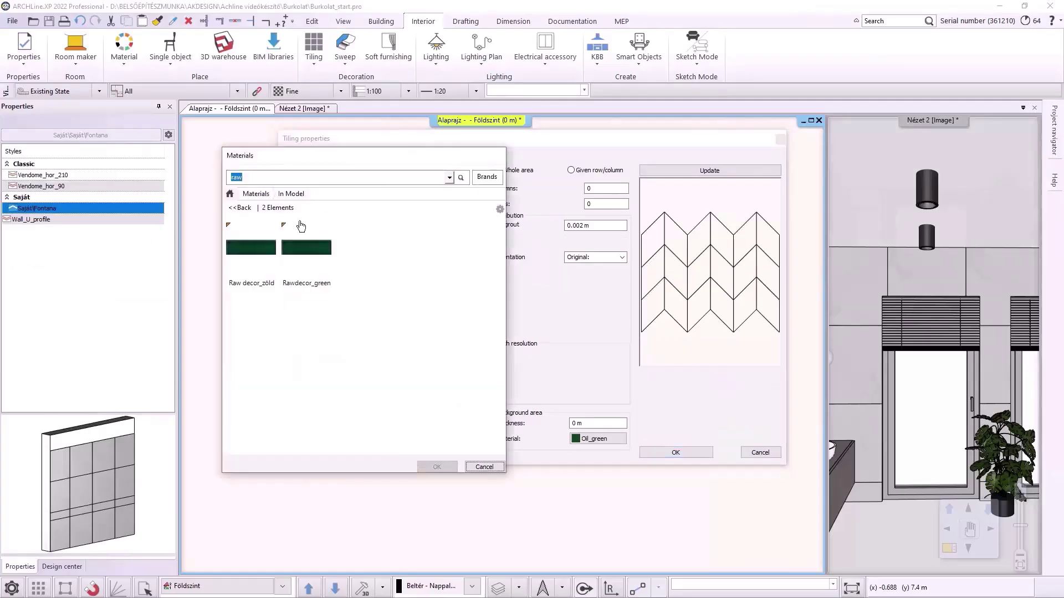
{"action": "left_click", "coordinate": [332, 264]}
{"action": "left_click", "coordinate": [436, 467]}
{"action": "left_click", "coordinate": [419, 259]}
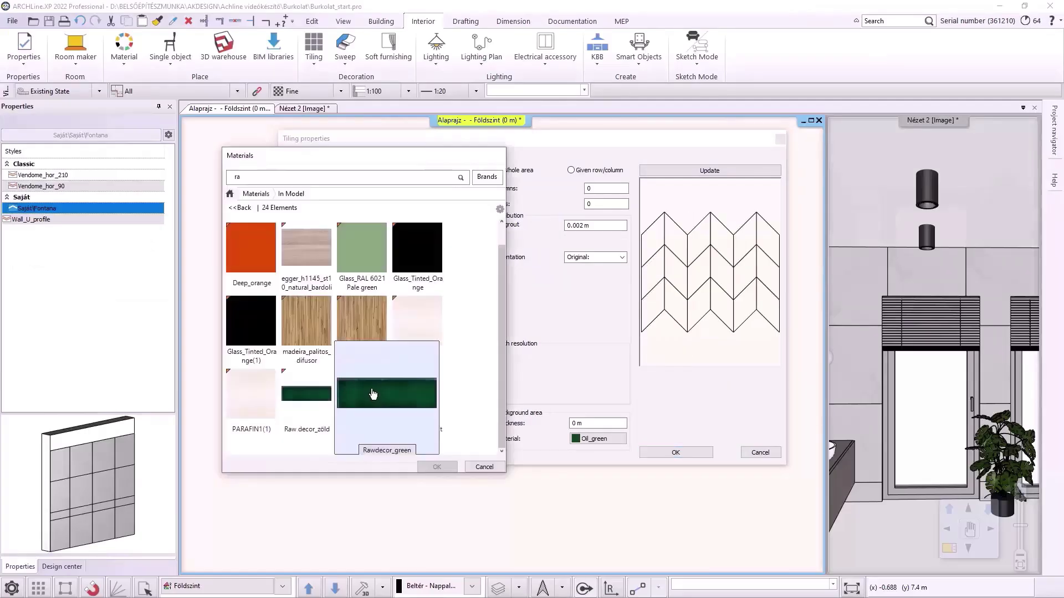
{"action": "left_click", "coordinate": [349, 399]}
{"action": "left_click", "coordinate": [437, 466]}
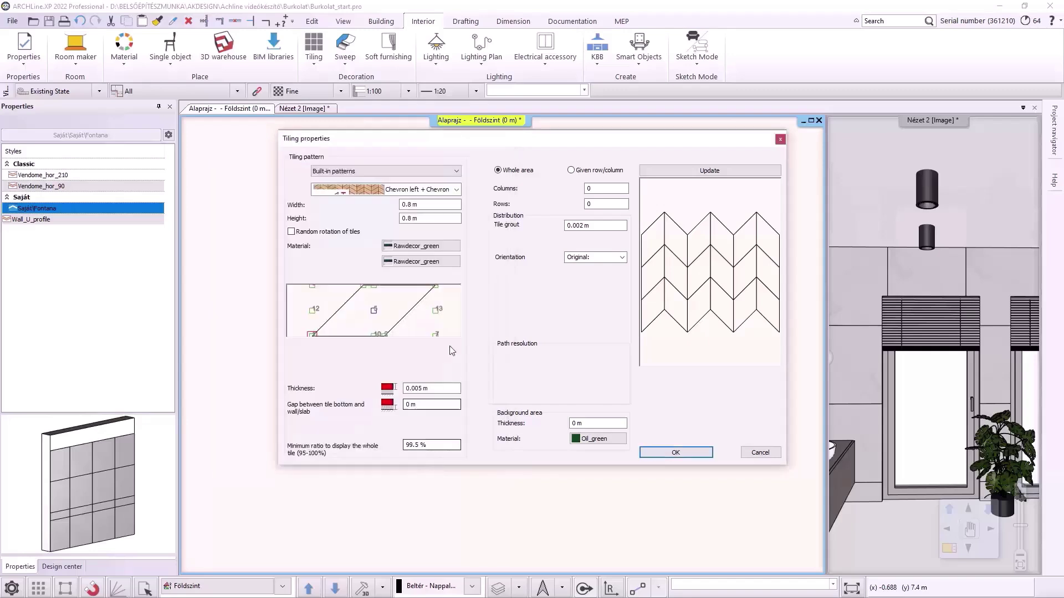
- Enable random tile rotation and set the chevron tiles to 0.3 m wide, 0.1 m high with 0.001 m grout
{"action": "left_click", "coordinate": [339, 234]}
{"action": "left_click", "coordinate": [580, 225]}
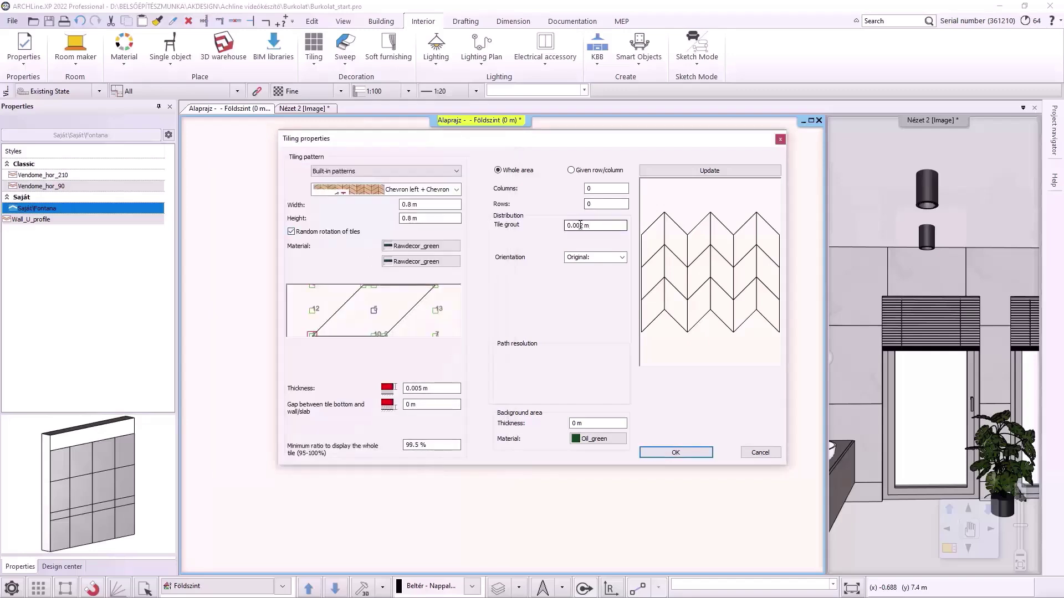
{"action": "type", "text": "1"}
{"action": "double_click", "coordinate": [409, 205]}
{"action": "type", "text": "0.3"}
{"action": "left_click", "coordinate": [410, 218]}
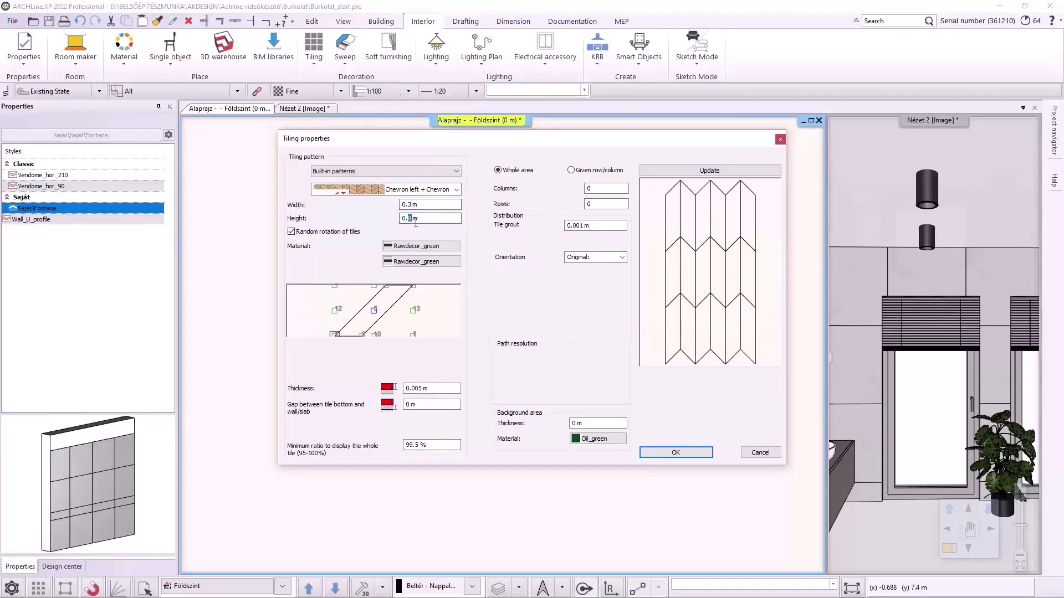
{"action": "left_click", "coordinate": [690, 454]}
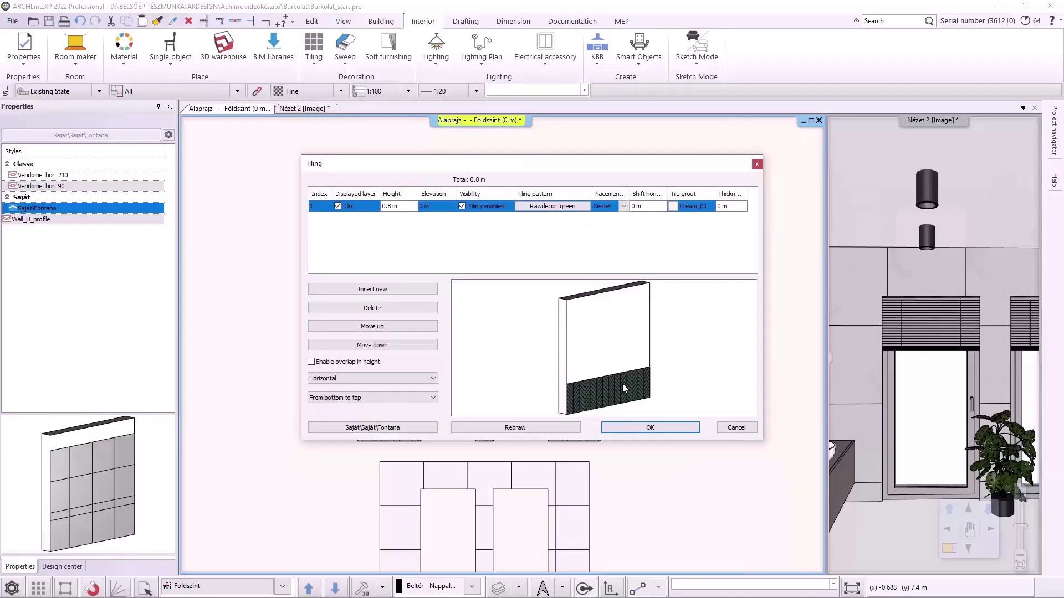
- Insert a second tiling layer 0.01 m high with a rectangular Gold002 pattern and Gold002 grout
{"action": "left_click", "coordinate": [393, 289]}
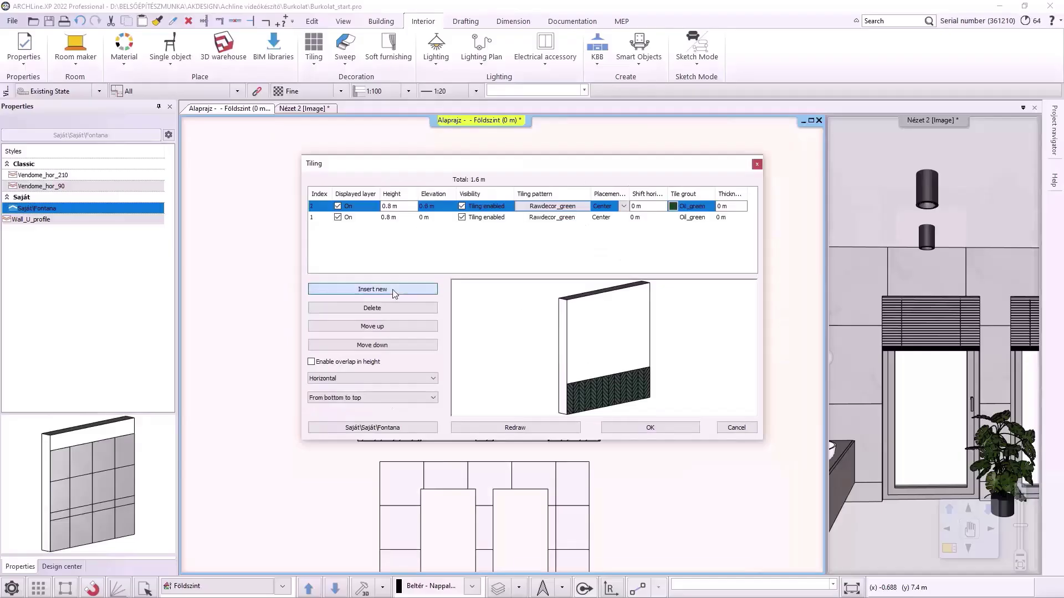
{"action": "left_click", "coordinate": [537, 209]}
{"action": "left_click", "coordinate": [537, 209]}
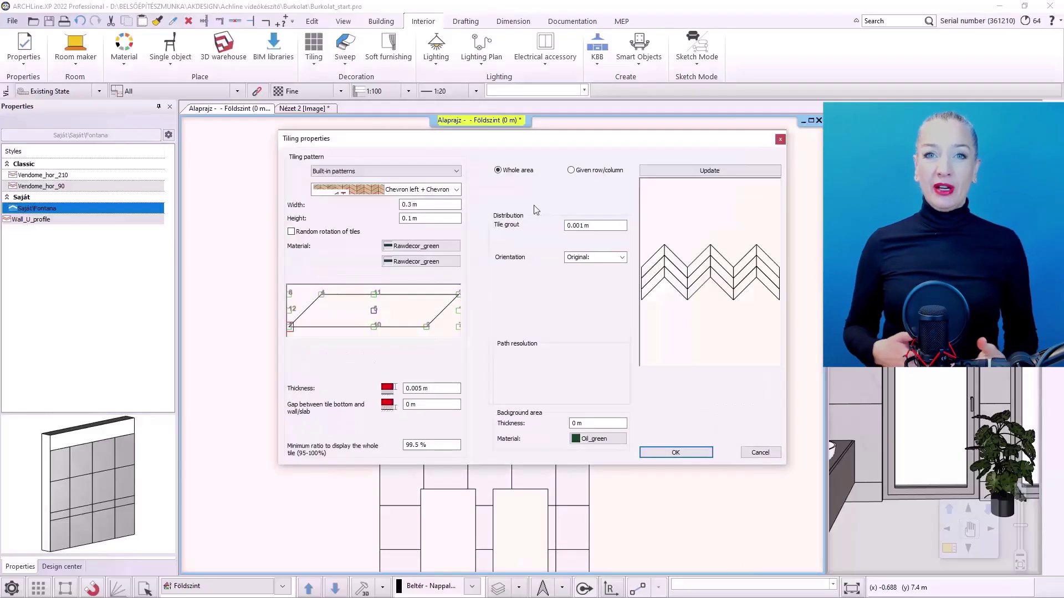
{"action": "left_click", "coordinate": [401, 172]}
{"action": "left_click", "coordinate": [384, 177]}
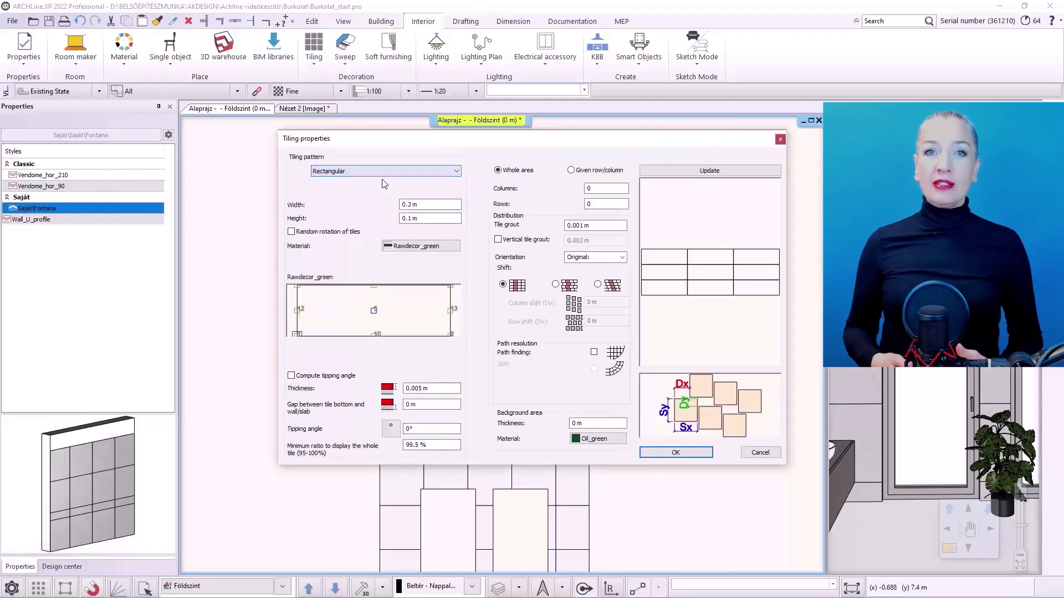
{"action": "left_click", "coordinate": [412, 247]}
{"action": "left_click", "coordinate": [452, 466]}
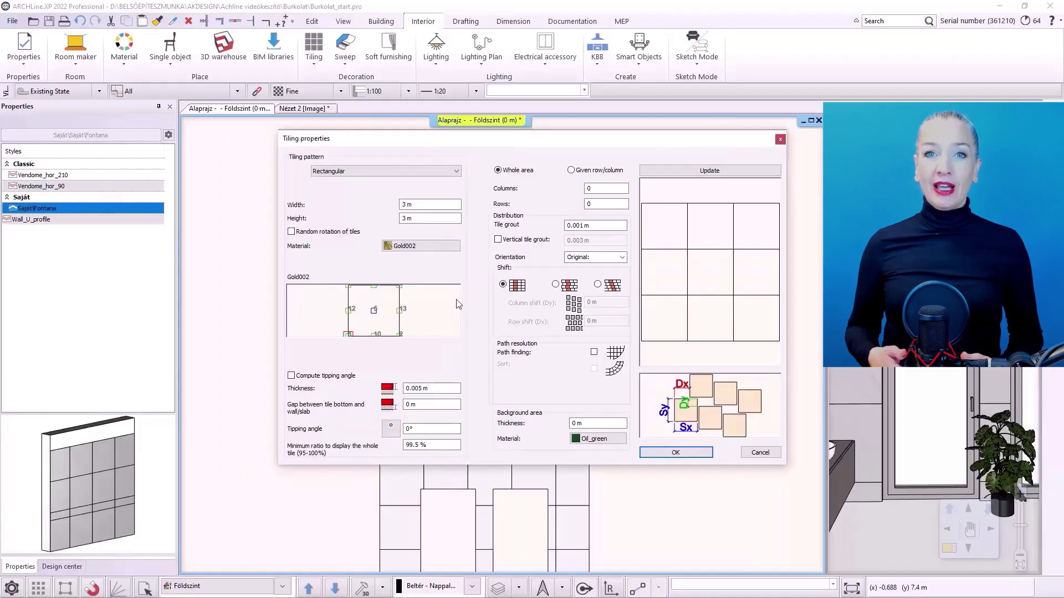
{"action": "left_click", "coordinate": [675, 453]}
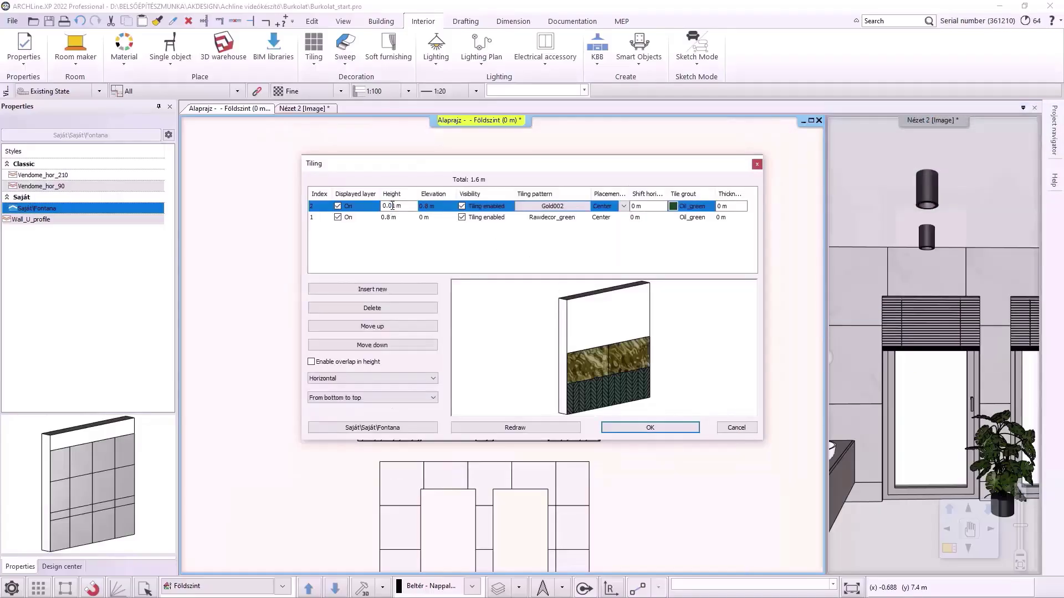
{"action": "scroll", "coordinate": [563, 331], "scroll_direction": "up", "scroll_amount": 5}
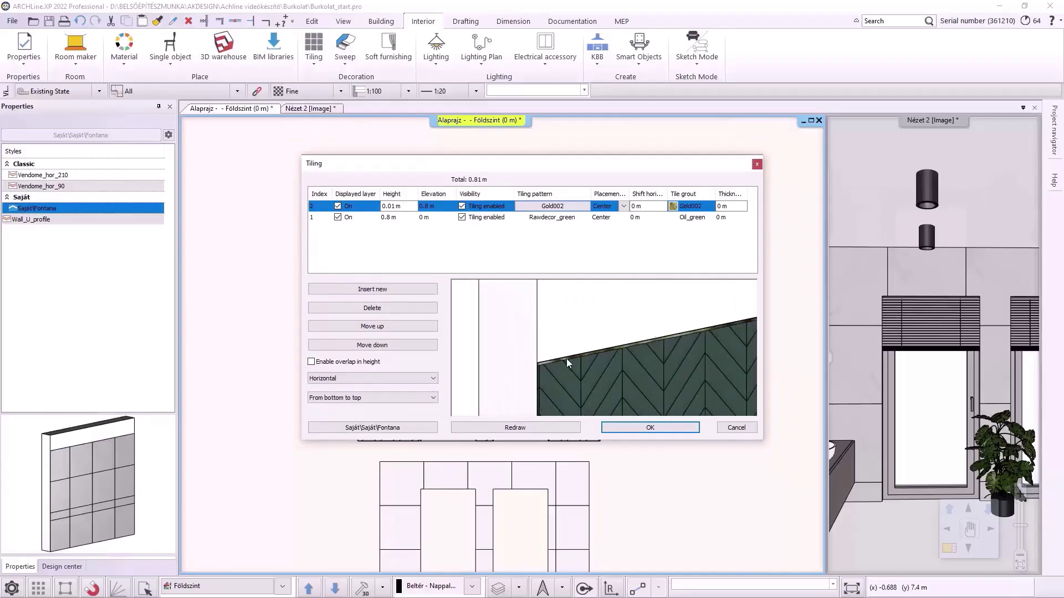
- Insert a third tiling layer above the gold strip and set its height to 0.2 m
{"action": "left_click", "coordinate": [418, 289]}
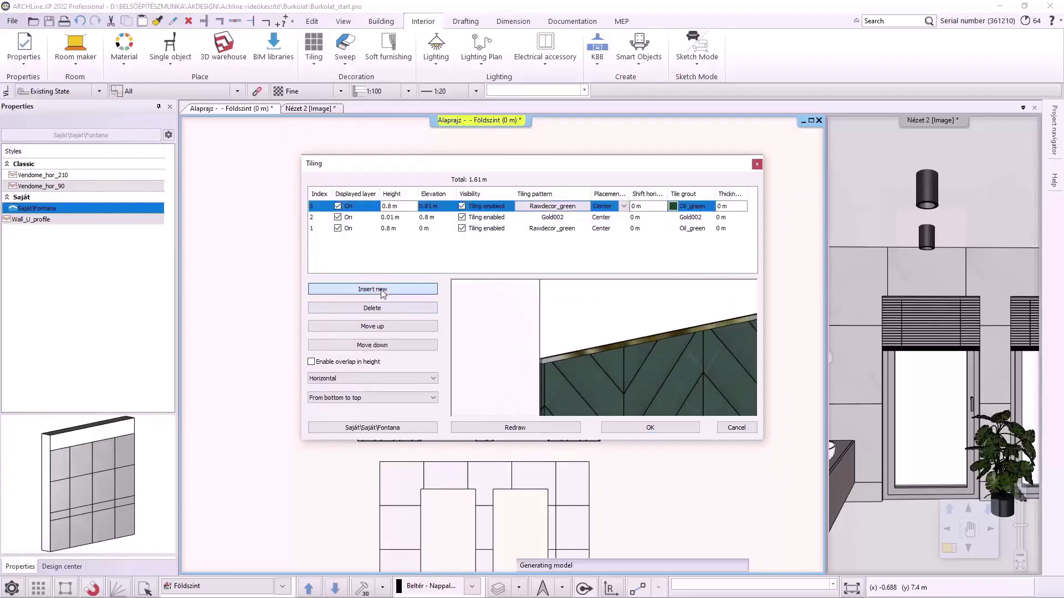
{"action": "left_click", "coordinate": [391, 207]}
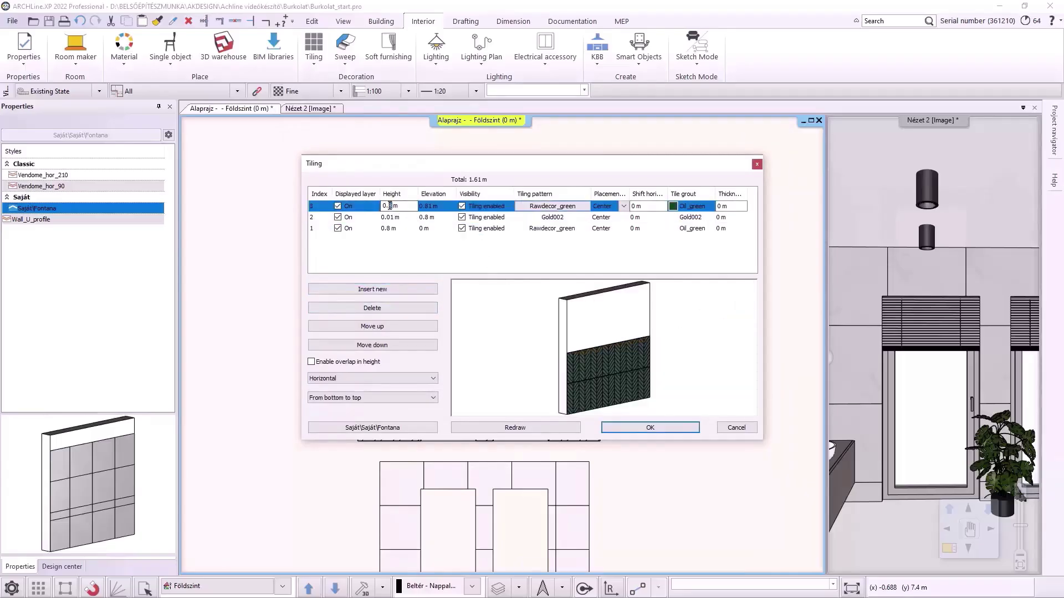
{"action": "key", "text": "Return"}
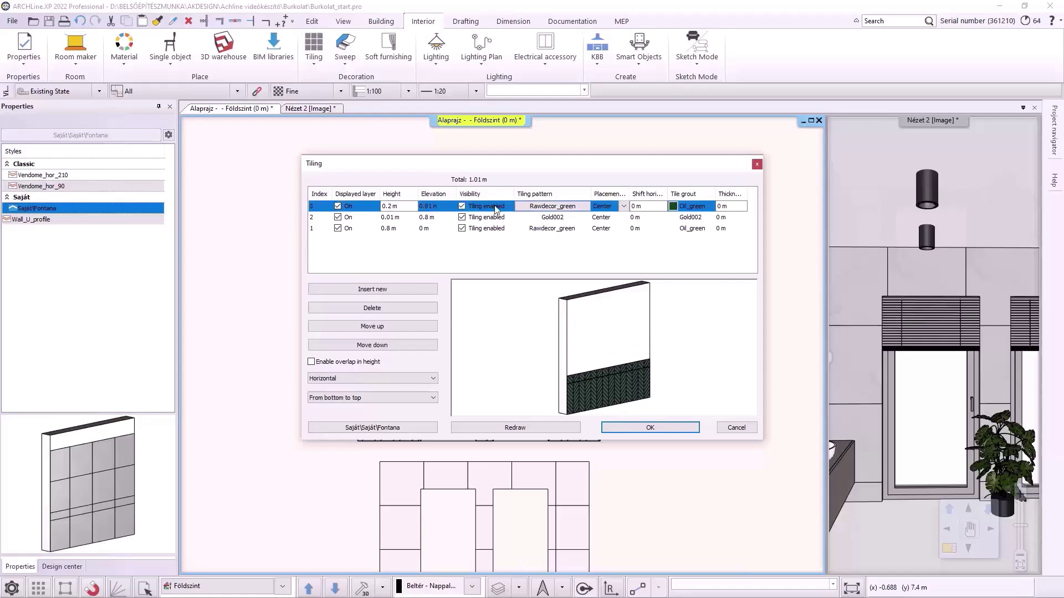
- Change the third layer's pattern to rectangular Rawdecor_green tiles 0.5 m wide and 0.2 m high
{"action": "double_click", "coordinate": [539, 208]}
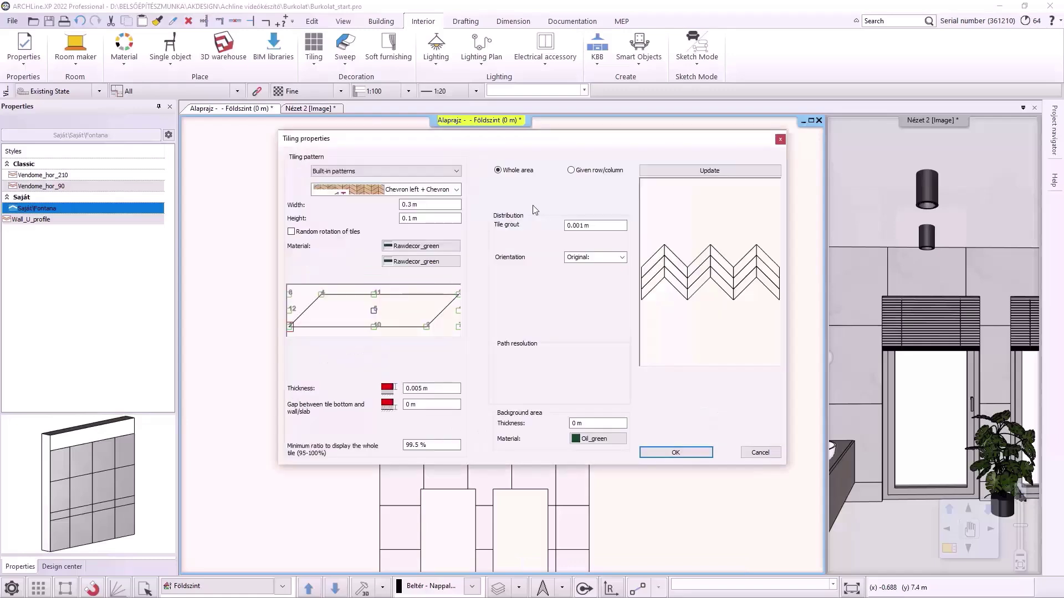
{"action": "left_click", "coordinate": [355, 172]}
{"action": "left_click", "coordinate": [353, 183]}
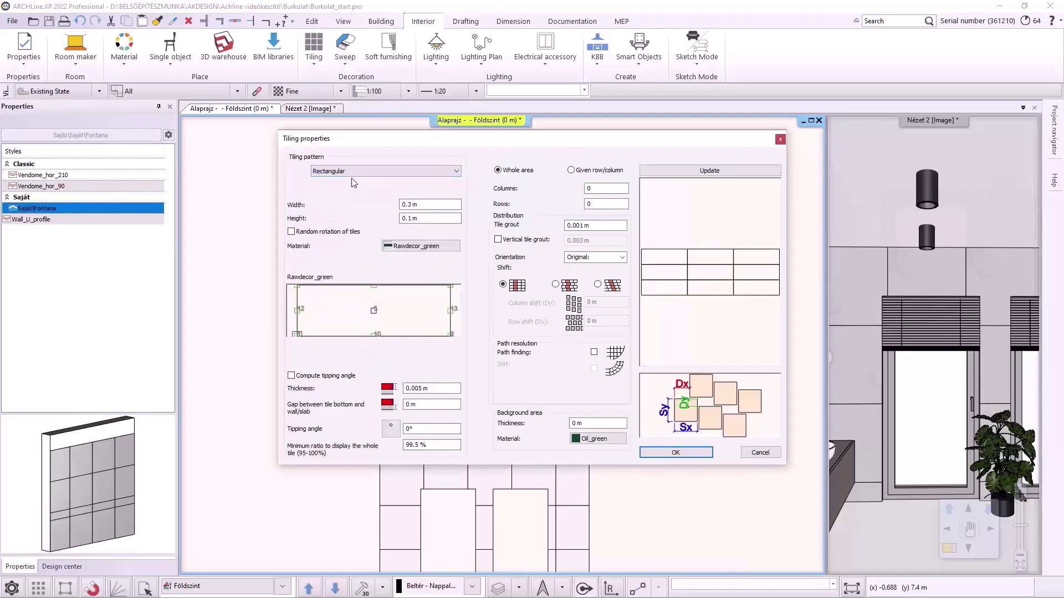
{"action": "left_click", "coordinate": [411, 204]}
{"action": "left_click", "coordinate": [409, 218]}
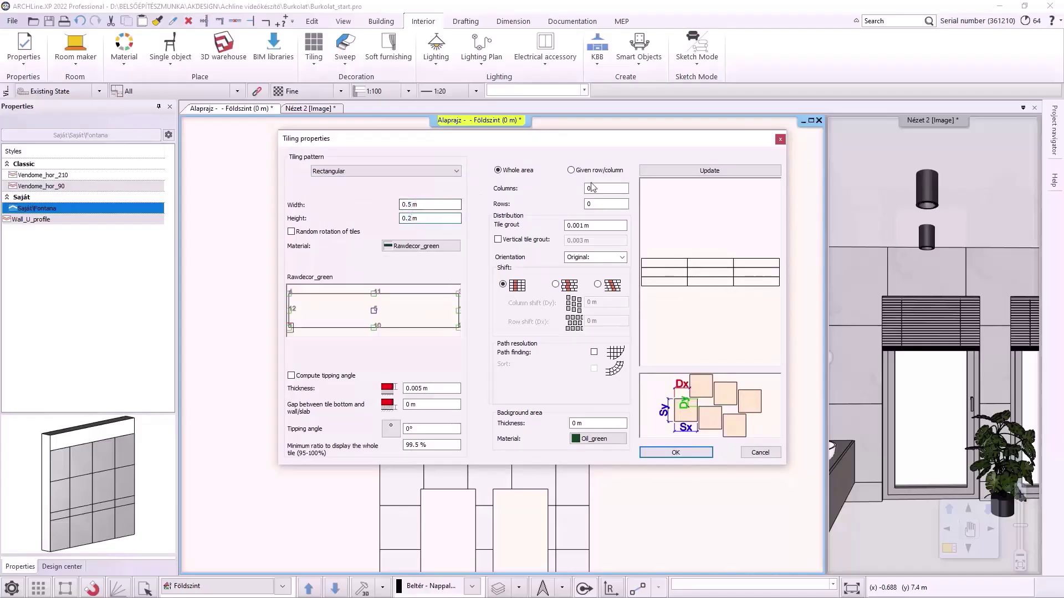
{"action": "left_click", "coordinate": [655, 173]}
{"action": "left_click", "coordinate": [687, 452]}
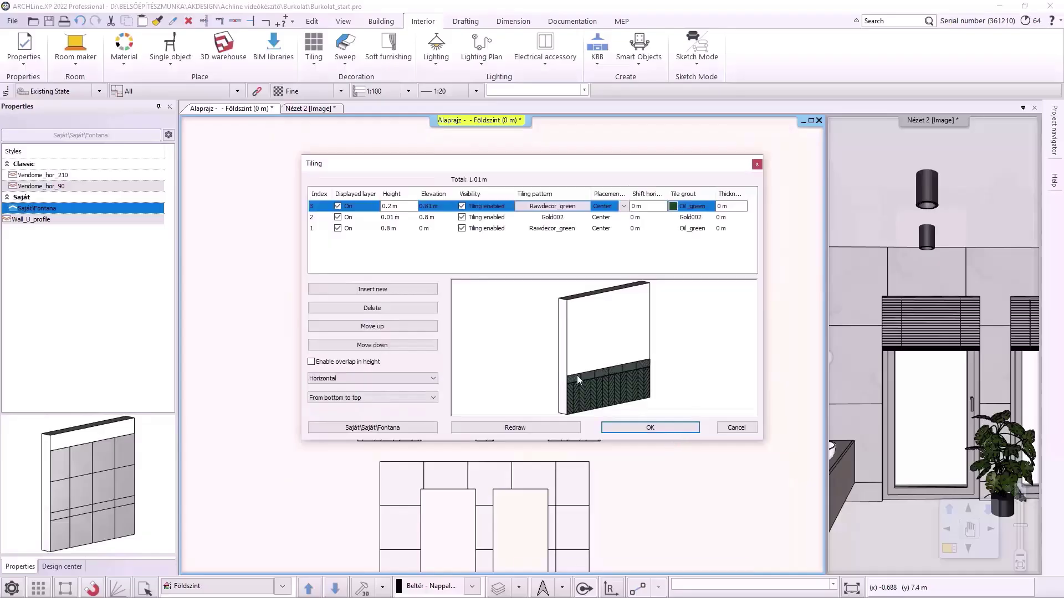
- Add a 0.01 m Gold002 layer and a 2 m Rawdecor_green chevron layer on top, saving the tiling as style Green under Classic
{"action": "scroll", "coordinate": [577, 372], "scroll_direction": "up", "scroll_amount": 2}
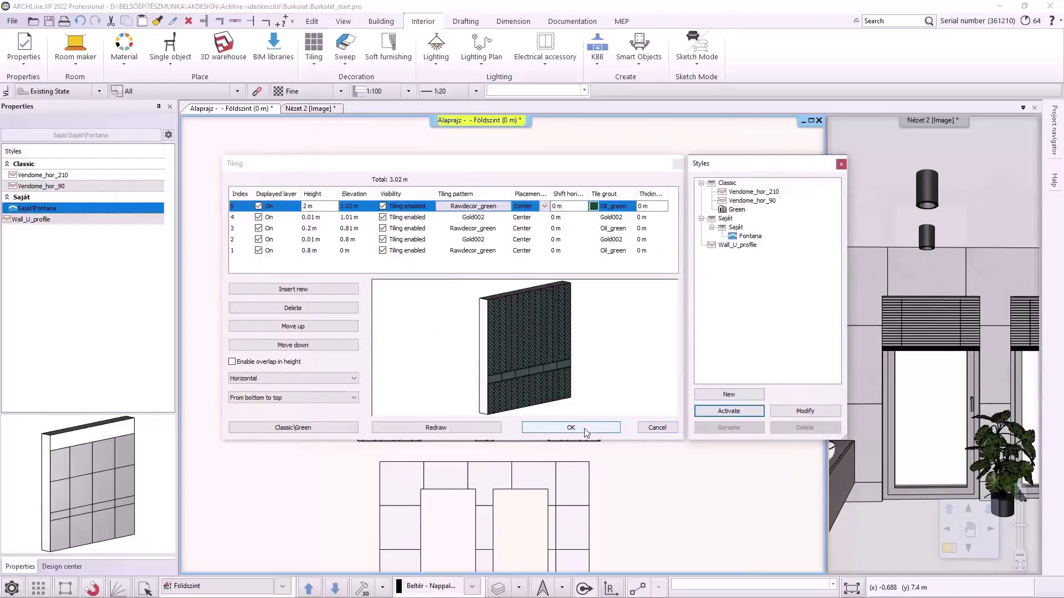
{"action": "left_click", "coordinate": [571, 428]}
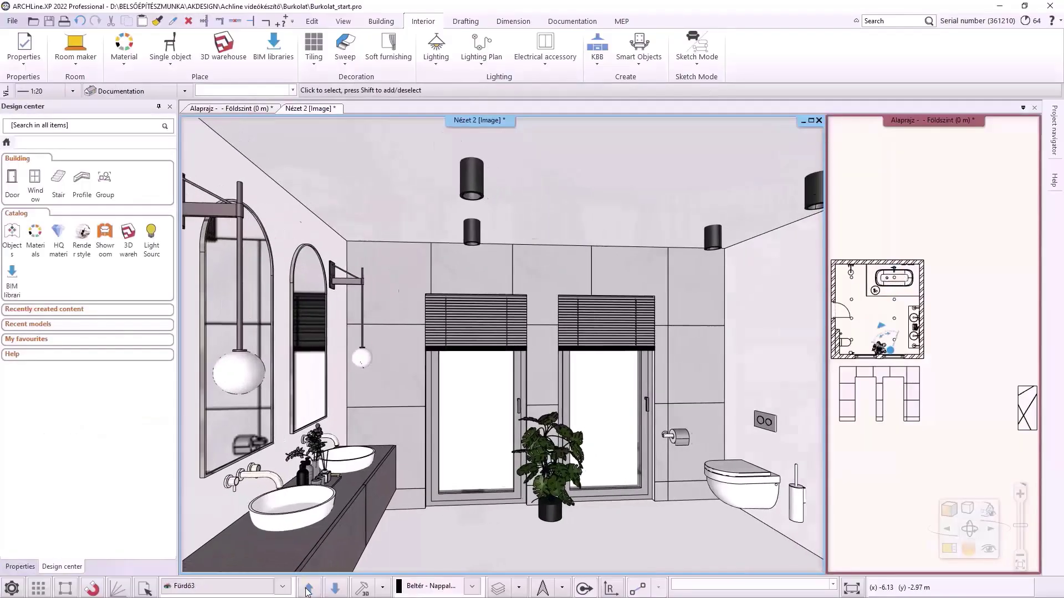
- In the saved 3D bathroom view, apply the Green tiling style only to the wall behind the washbasins
{"action": "left_click", "coordinate": [309, 589]}
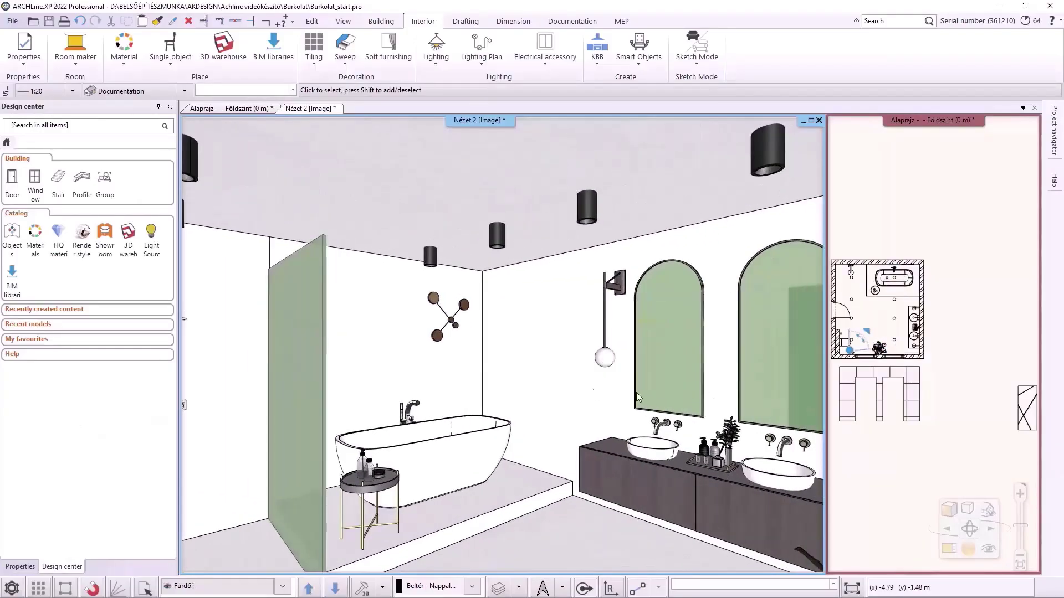
{"action": "right_click", "coordinate": [552, 348]}
{"action": "mouse_move", "coordinate": [633, 213]}
{"action": "mouse_move", "coordinate": [720, 206]}
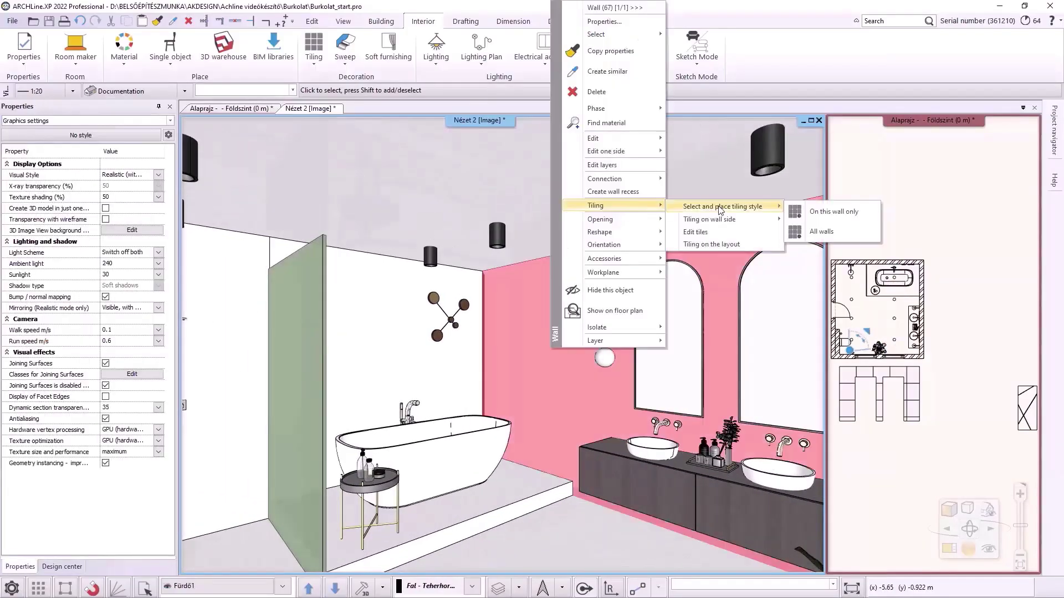
{"action": "left_click", "coordinate": [834, 212]}
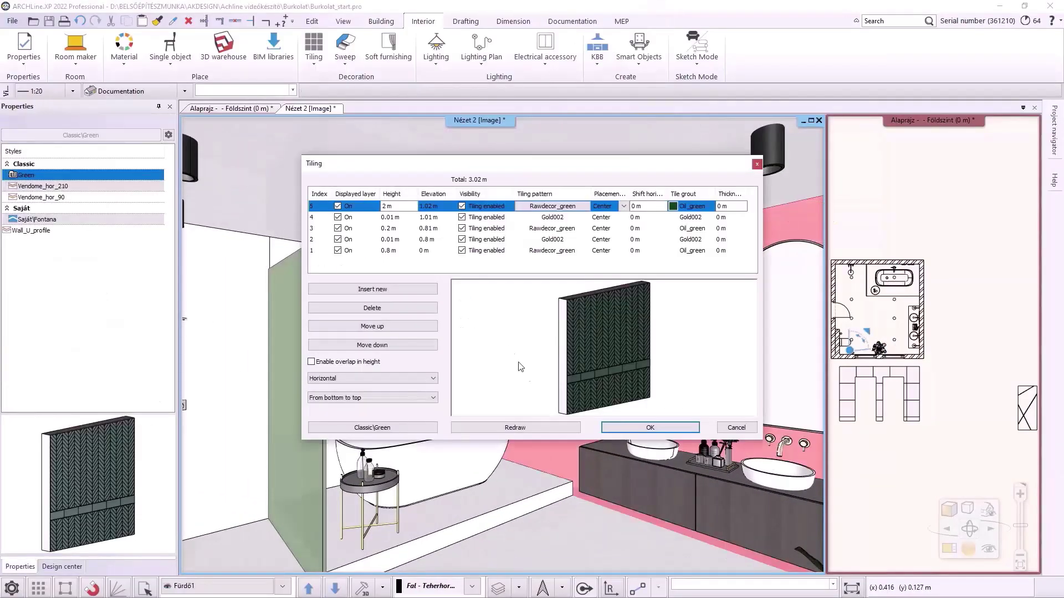
{"action": "left_click", "coordinate": [610, 427]}
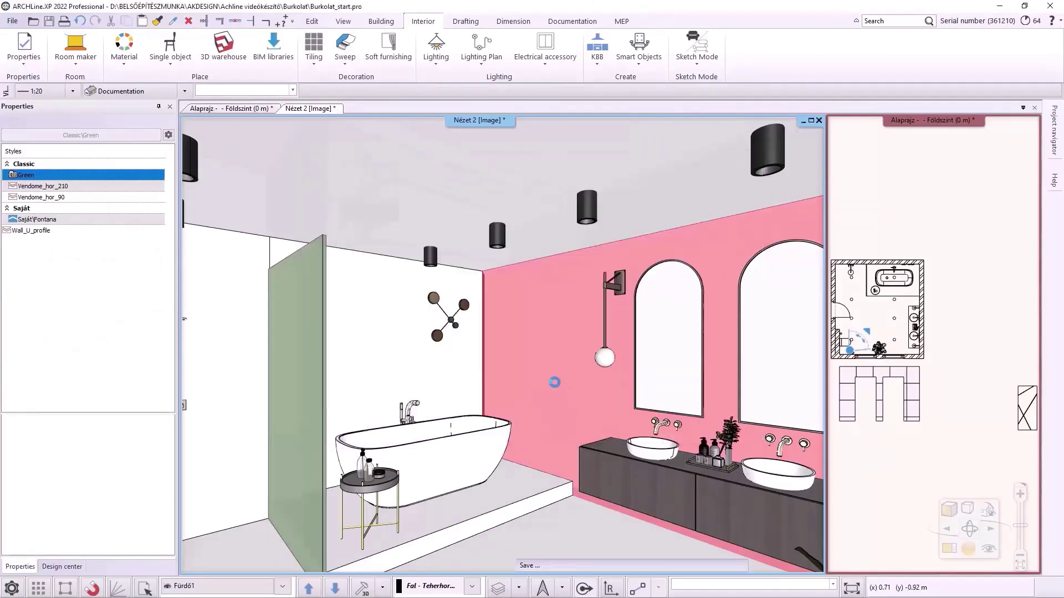
- Apply the Green tiling style to the wall behind the bathtub
{"action": "left_click", "coordinate": [371, 346]}
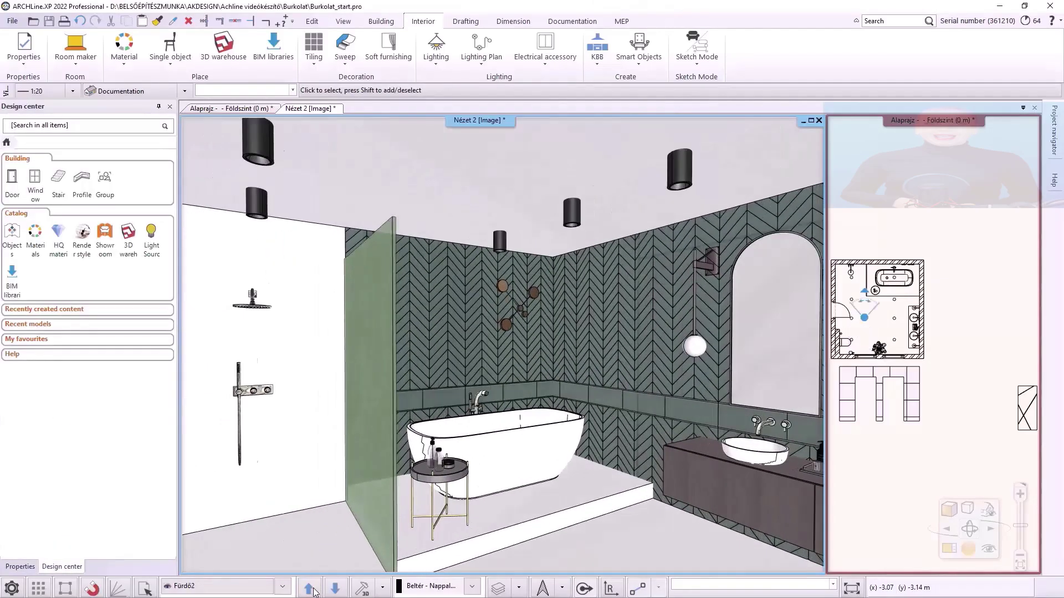
{"action": "scroll", "coordinate": [493, 419], "scroll_direction": "up", "scroll_amount": 5}
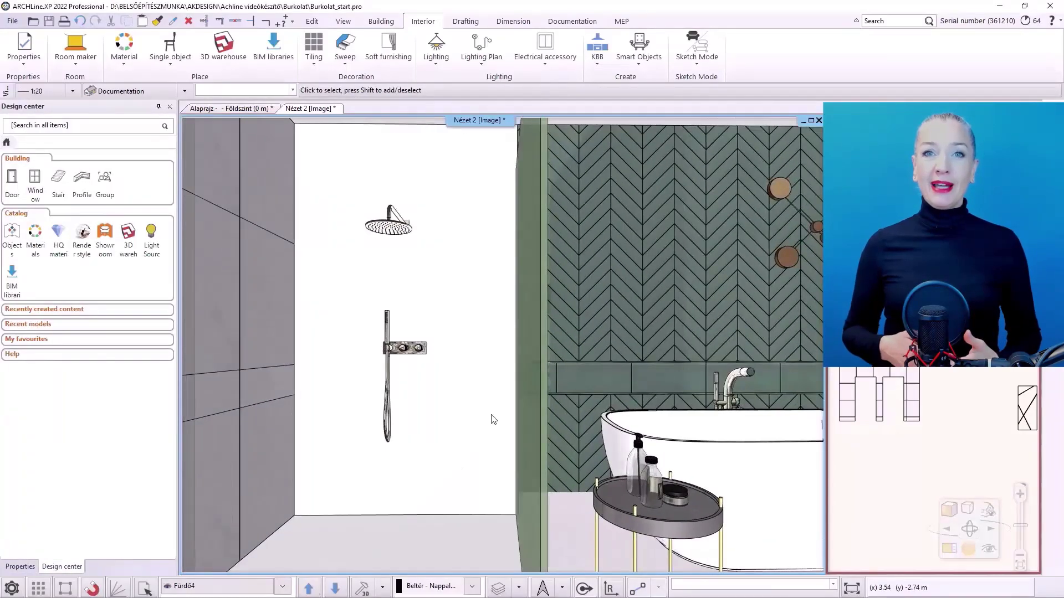
- Start tiling the shower wall's side on this wall only, using the Mosaic tiling pattern
{"action": "right_click", "coordinate": [472, 366]}
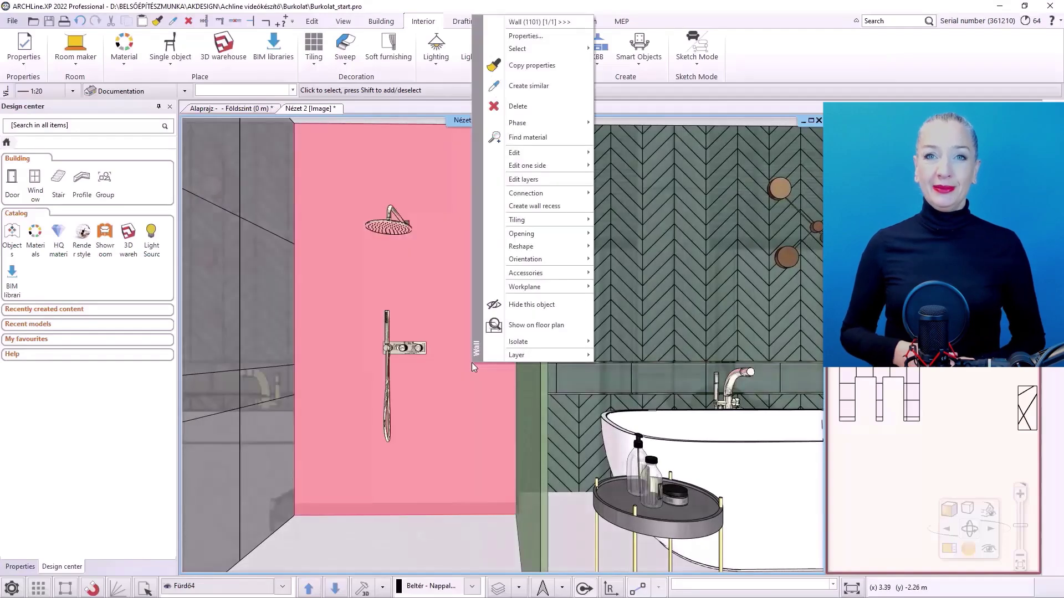
{"action": "mouse_move", "coordinate": [574, 222]}
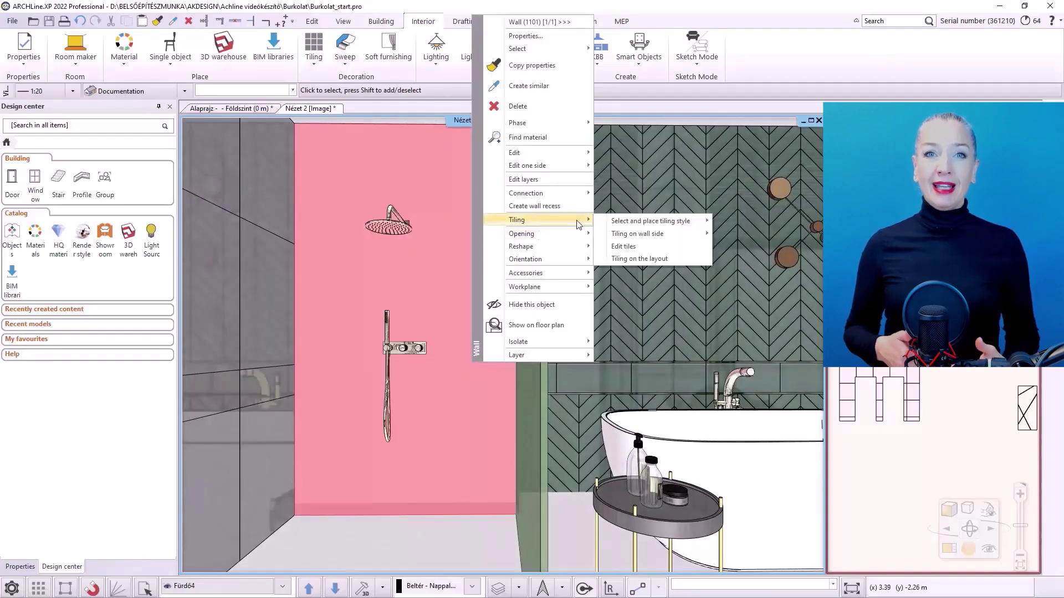
{"action": "mouse_move", "coordinate": [626, 234]}
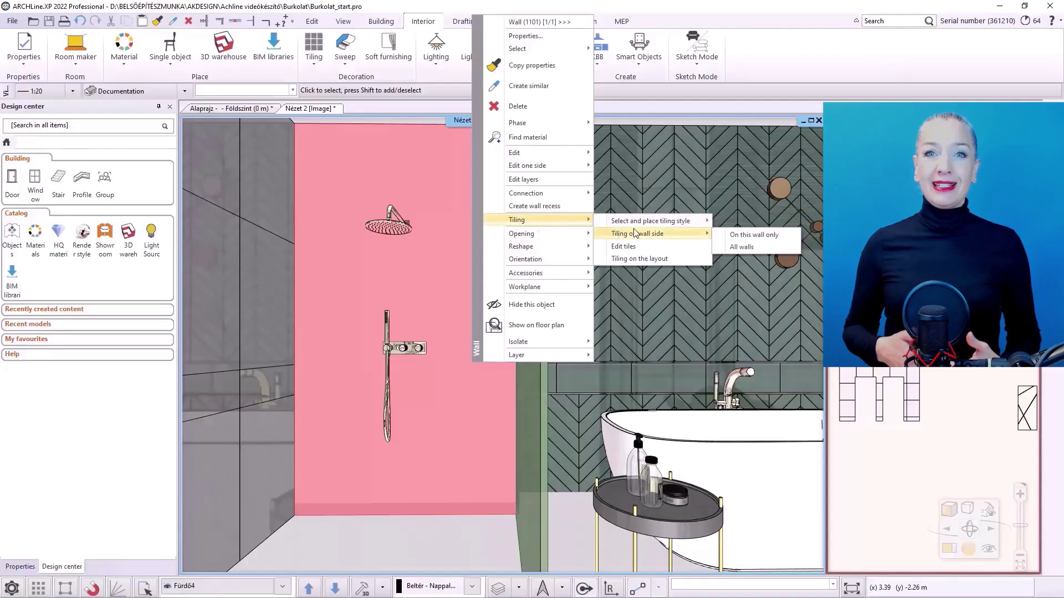
{"action": "left_click", "coordinate": [739, 235]}
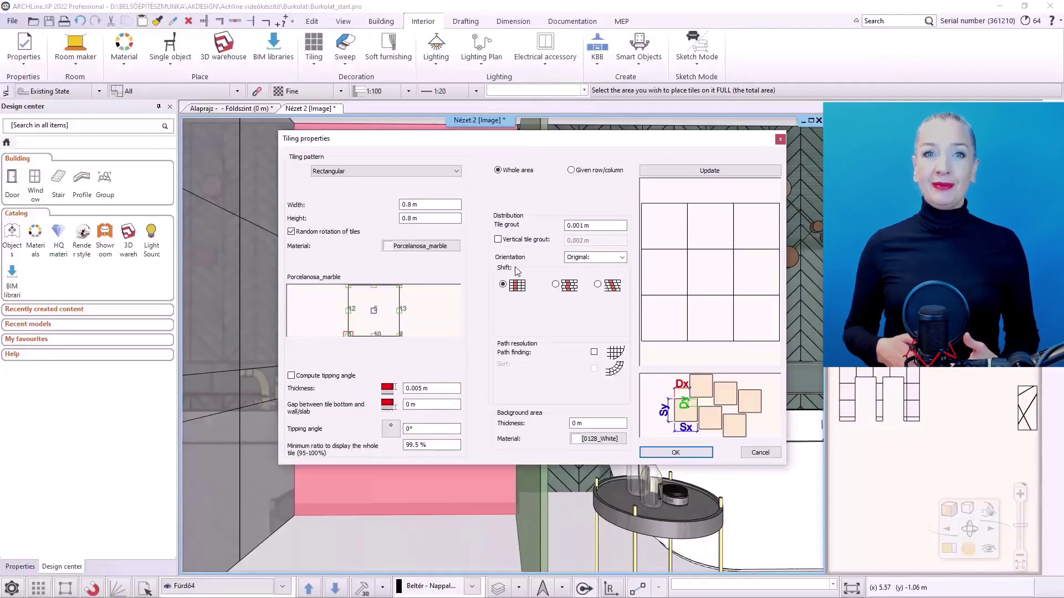
{"action": "left_click", "coordinate": [396, 171]}
{"action": "left_click", "coordinate": [405, 202]}
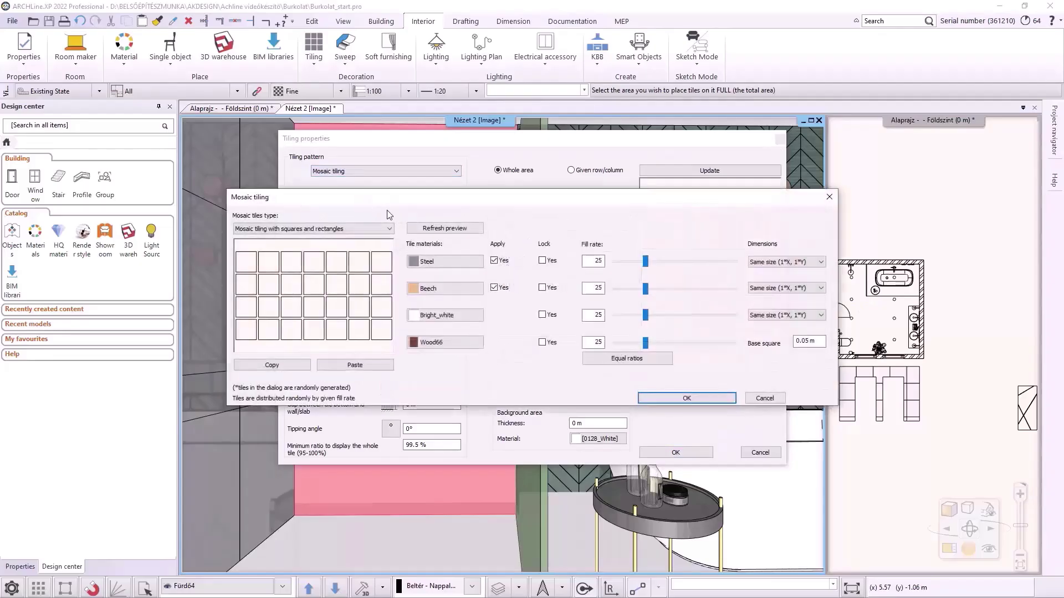
- Set the mosaic materials to Rawdecor_green, ManTile_green1, ManTile_green2 and RawDecor_gold, with a 0.03 m base square
{"action": "left_click", "coordinate": [434, 261]}
{"action": "left_click", "coordinate": [438, 351]}
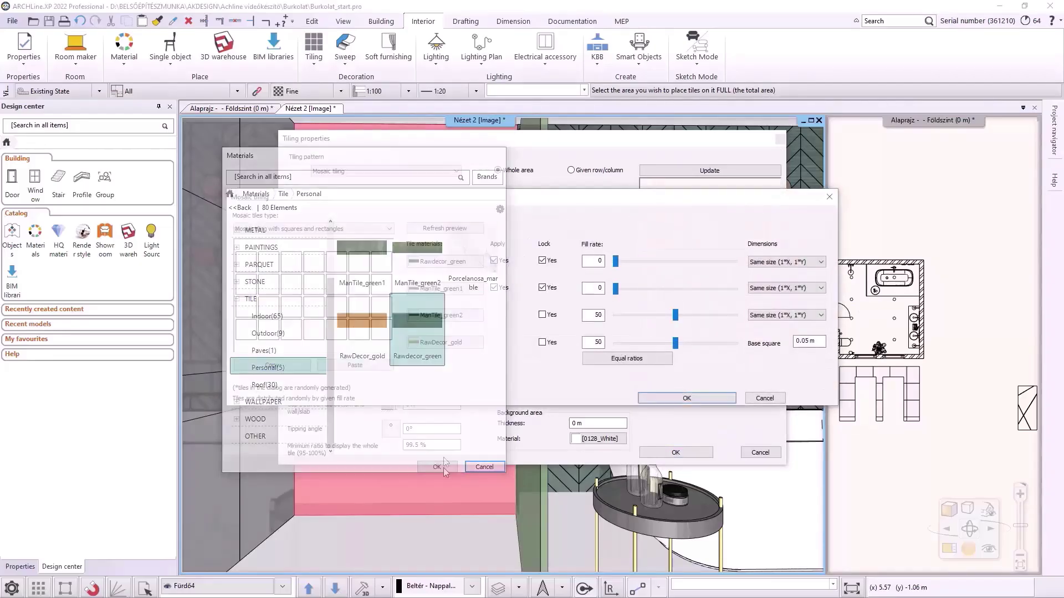
{"action": "left_click", "coordinate": [445, 466]}
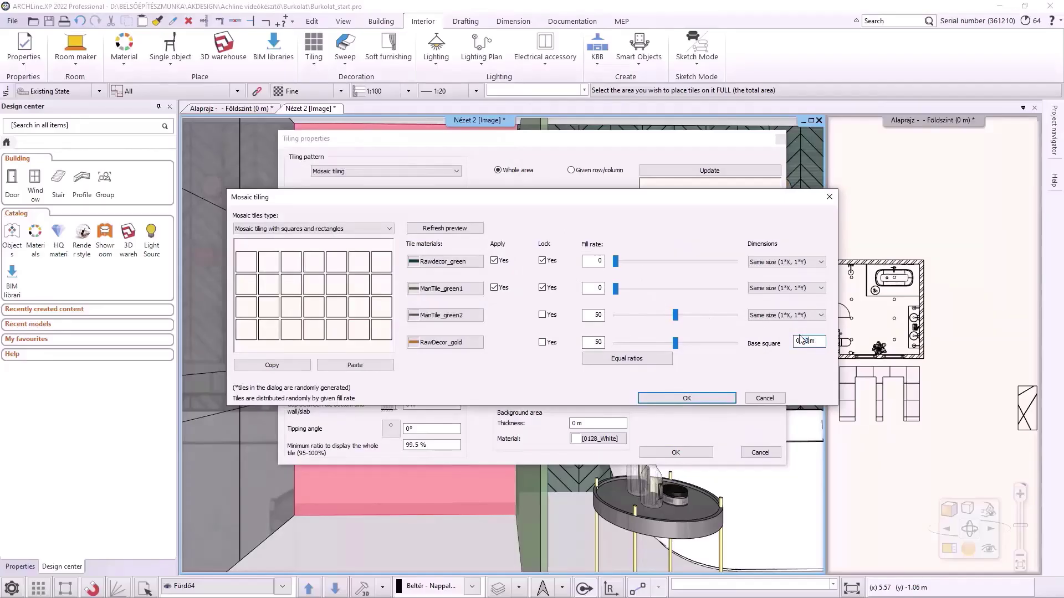
- Size the Rawdecor_green tiles 2*X, 1*Y, set the four fill rates to 51, 24, 23 and 2, and apply the mosaic to the shower wall
{"action": "left_click", "coordinate": [715, 261]}
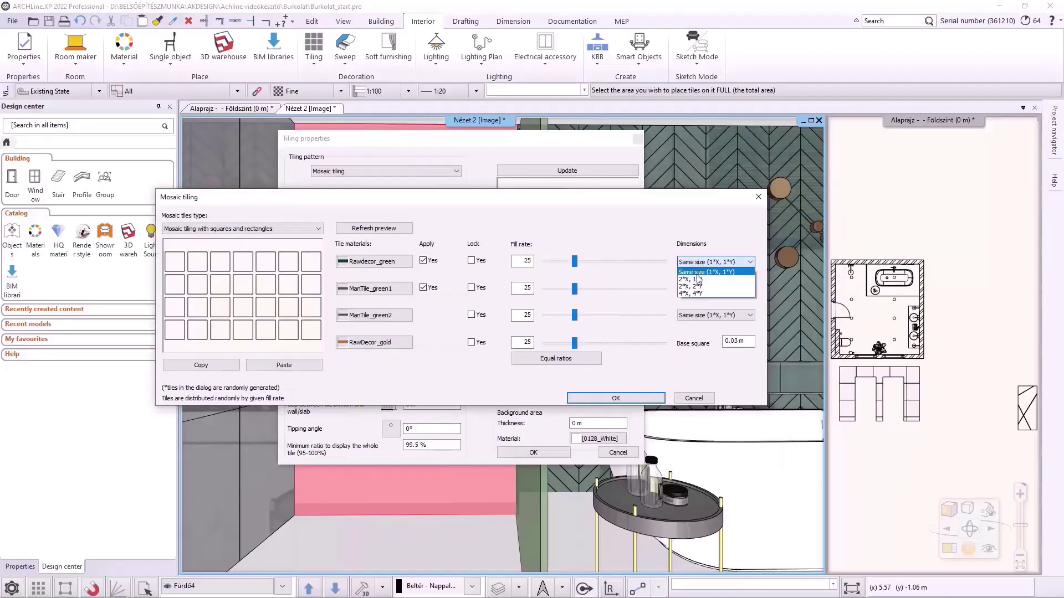
{"action": "left_click", "coordinate": [710, 277]}
{"action": "left_click", "coordinate": [374, 228]}
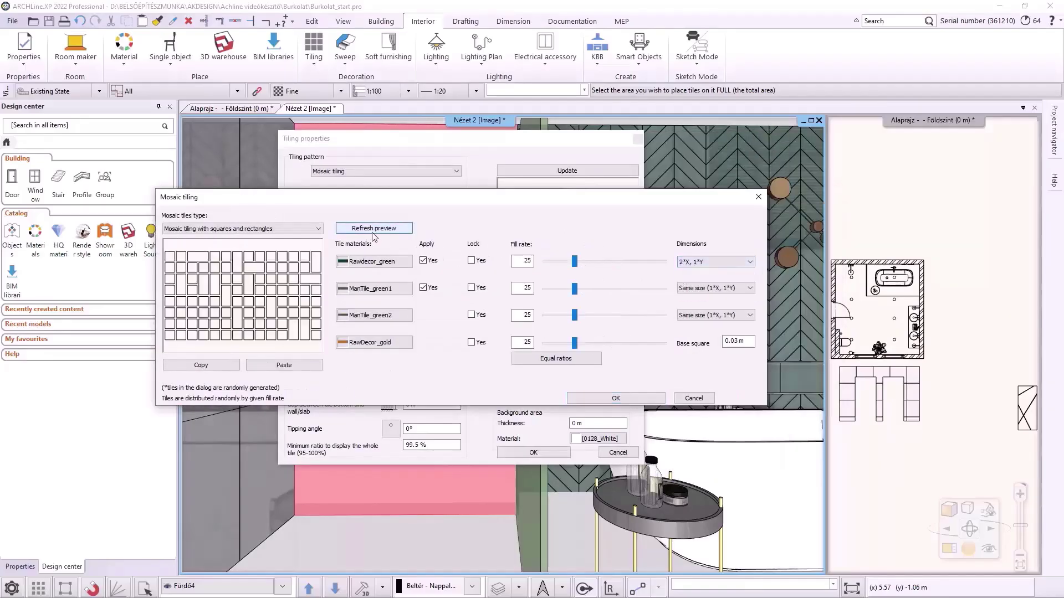
{"action": "left_click_drag", "start_coordinate": [574, 343], "coordinate": [546, 343]}
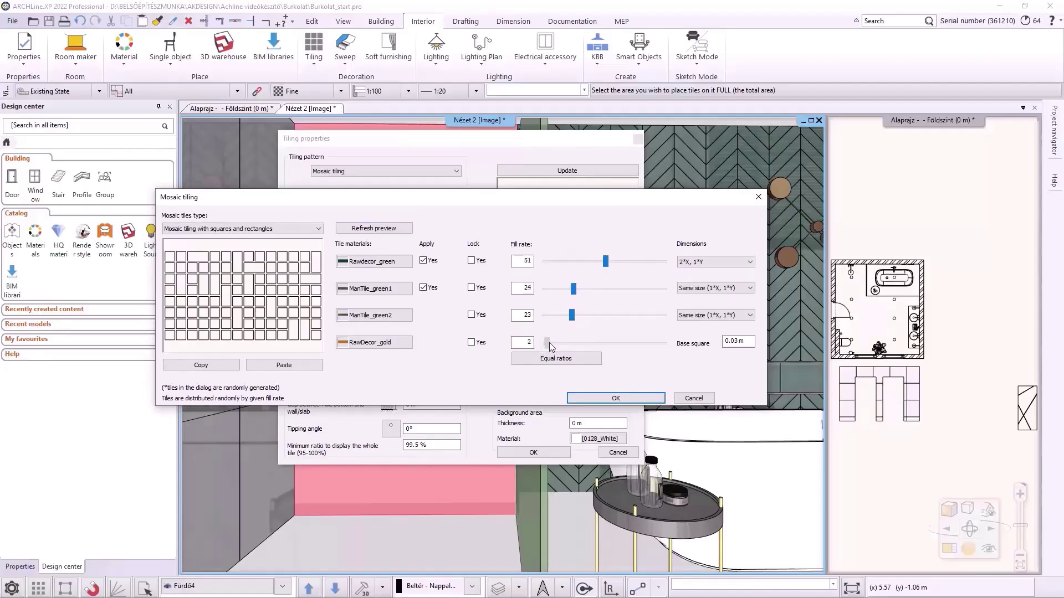
{"action": "left_click", "coordinate": [610, 396]}
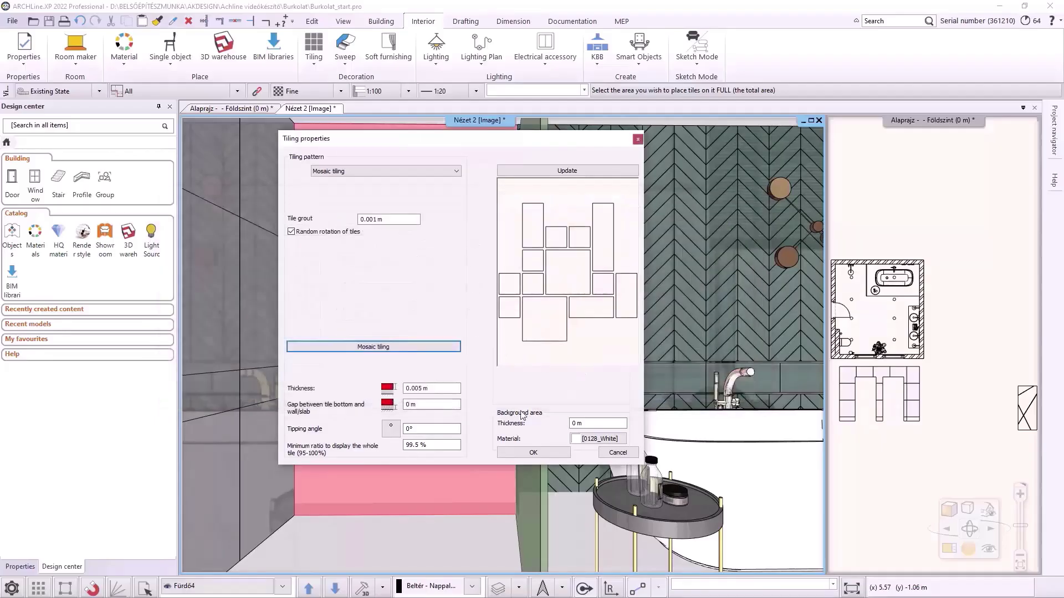
{"action": "left_click", "coordinate": [534, 452]}
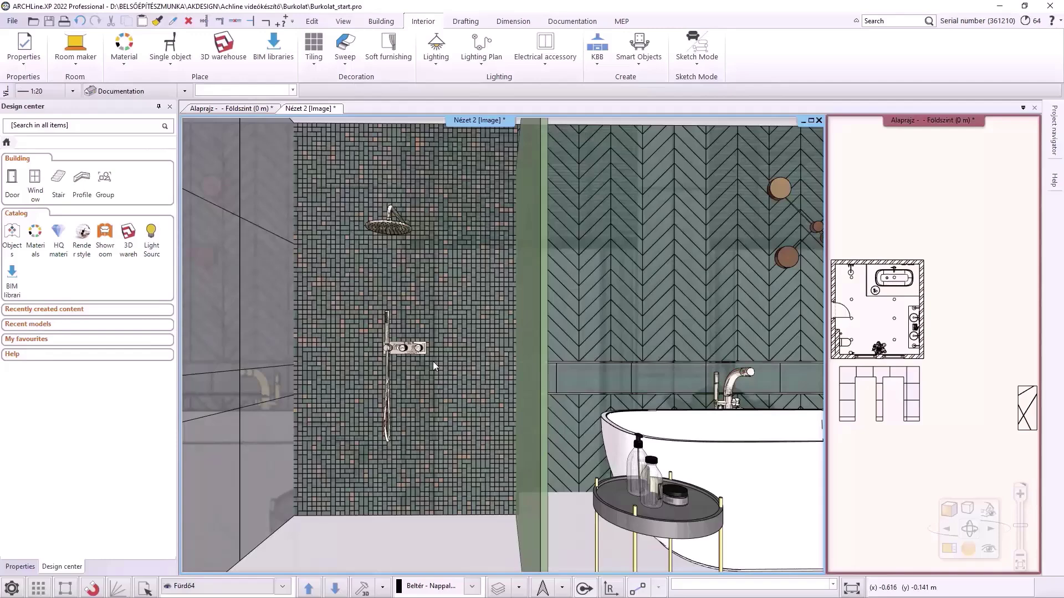
- Start full-area tiling on the bathroom floor slab with rectangular Porcelanosa_marble tiles 0.8 m by 0.8 m
{"action": "scroll", "coordinate": [434, 362], "scroll_direction": "down", "scroll_amount": 5}
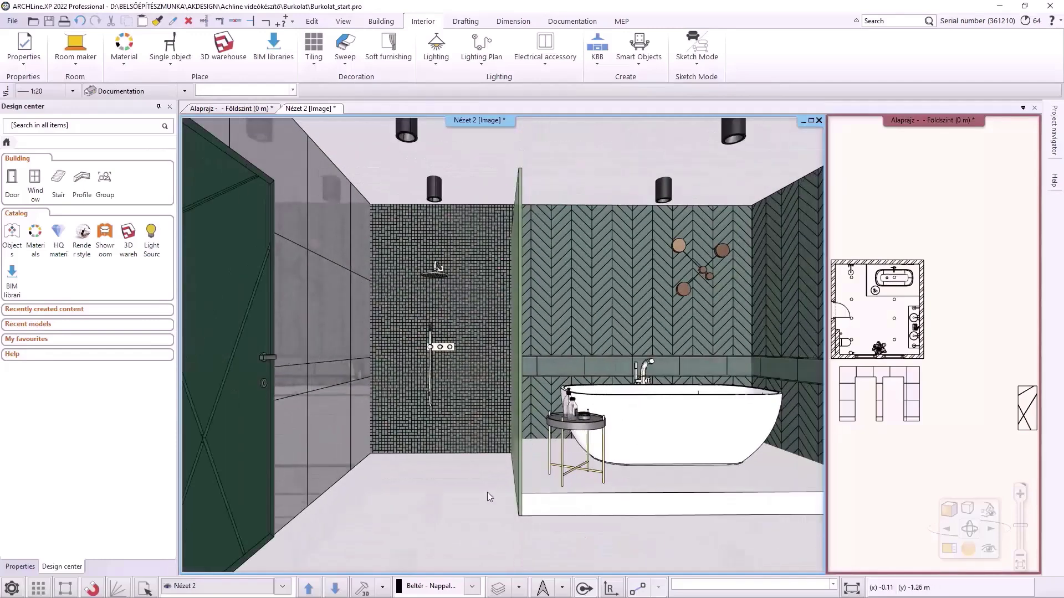
{"action": "scroll", "coordinate": [460, 490], "scroll_direction": "up", "scroll_amount": 2}
{"action": "right_click", "coordinate": [424, 489]}
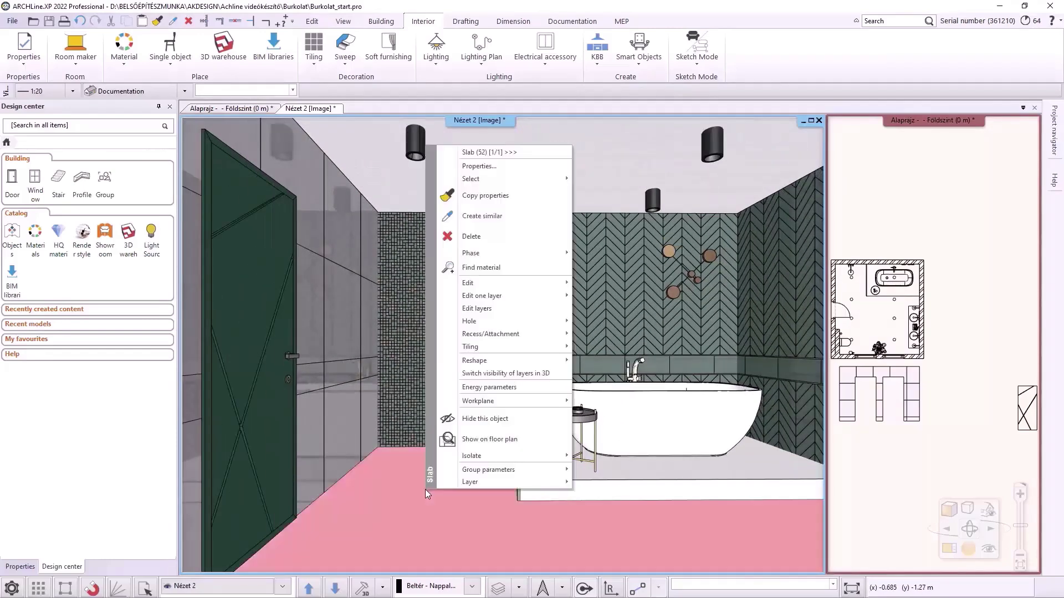
{"action": "mouse_move", "coordinate": [493, 347]}
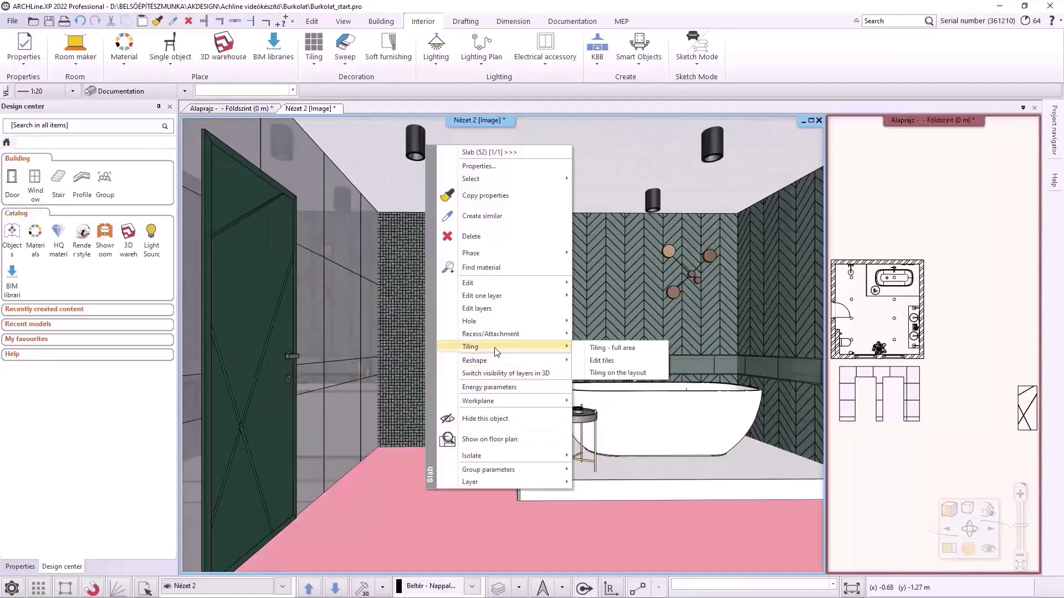
{"action": "left_click", "coordinate": [625, 353]}
{"action": "left_click", "coordinate": [448, 493]}
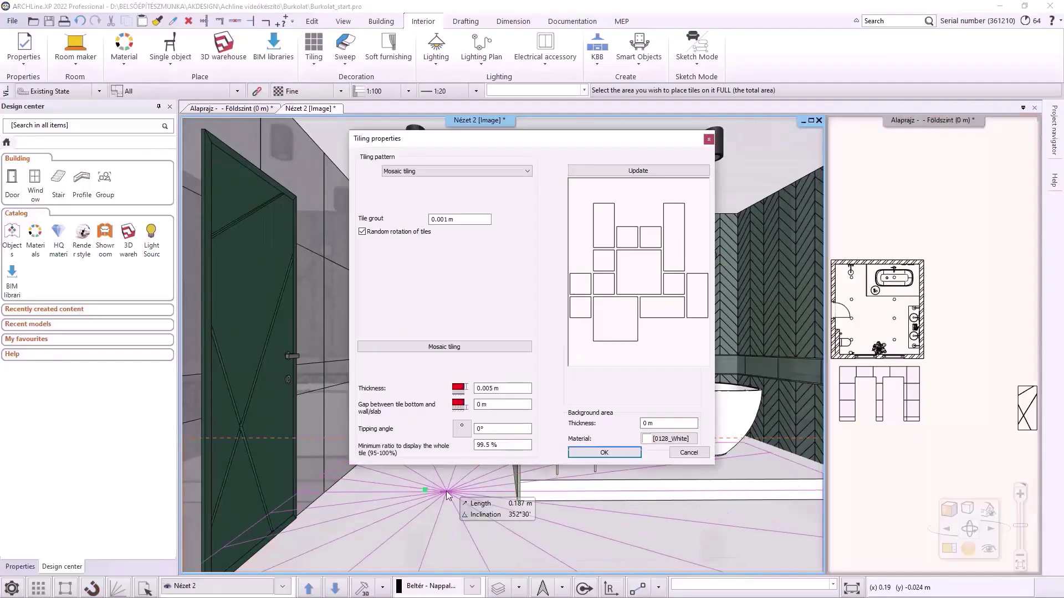
{"action": "left_click", "coordinate": [431, 171]}
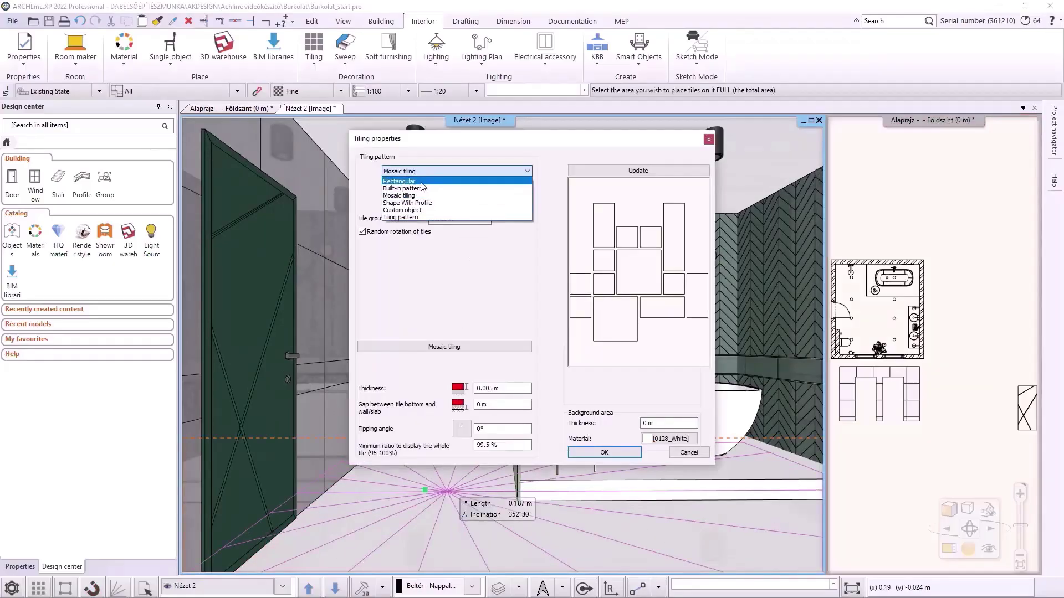
{"action": "left_click", "coordinate": [488, 218]}
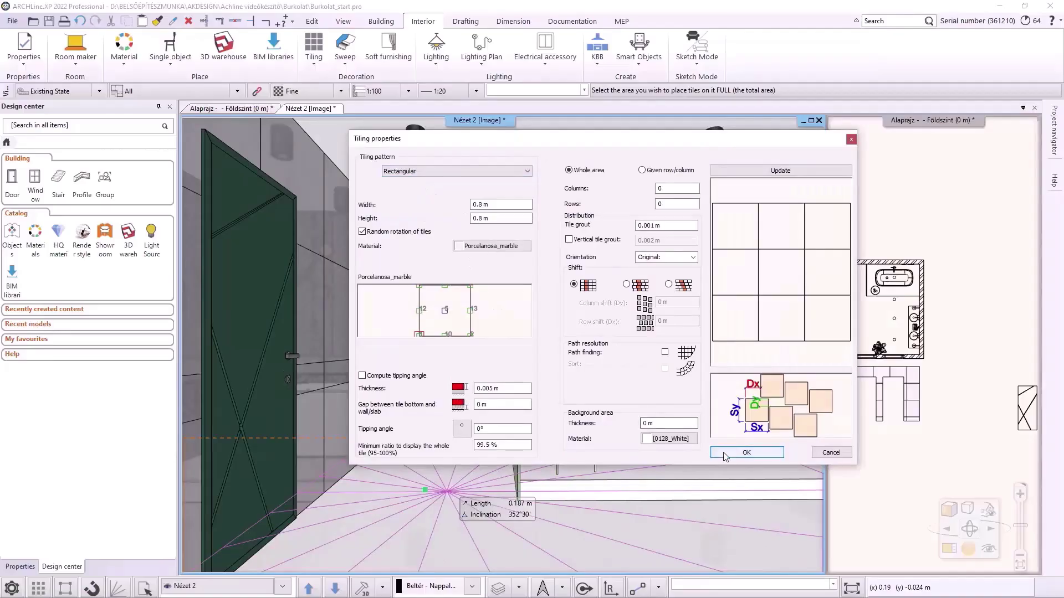
- Place the floor tiling from the shower's back corner, aligned along the door-side wall
{"action": "left_click", "coordinate": [746, 452]}
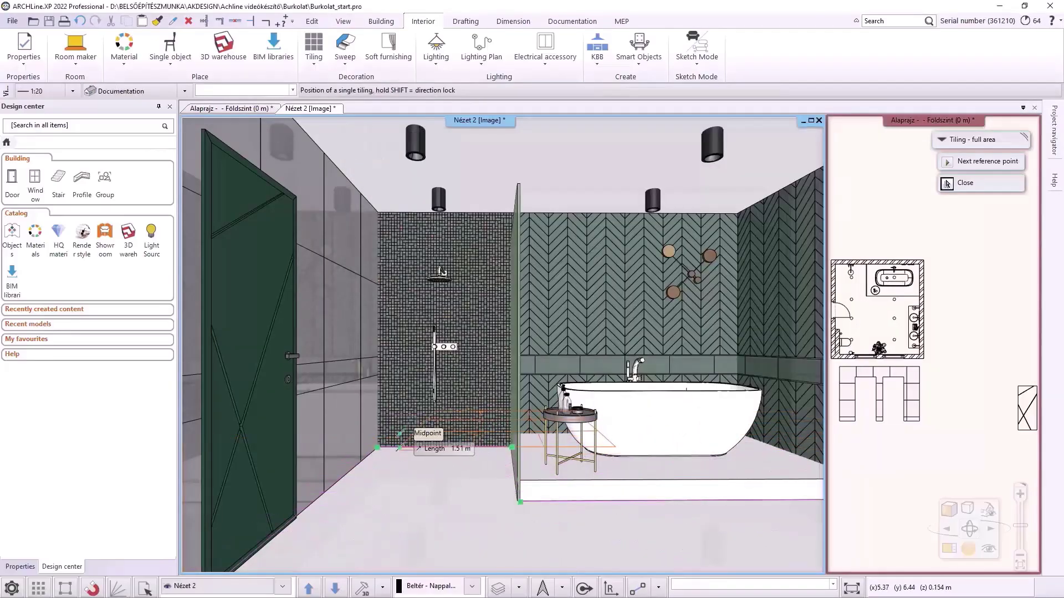
{"action": "left_click", "coordinate": [377, 447]}
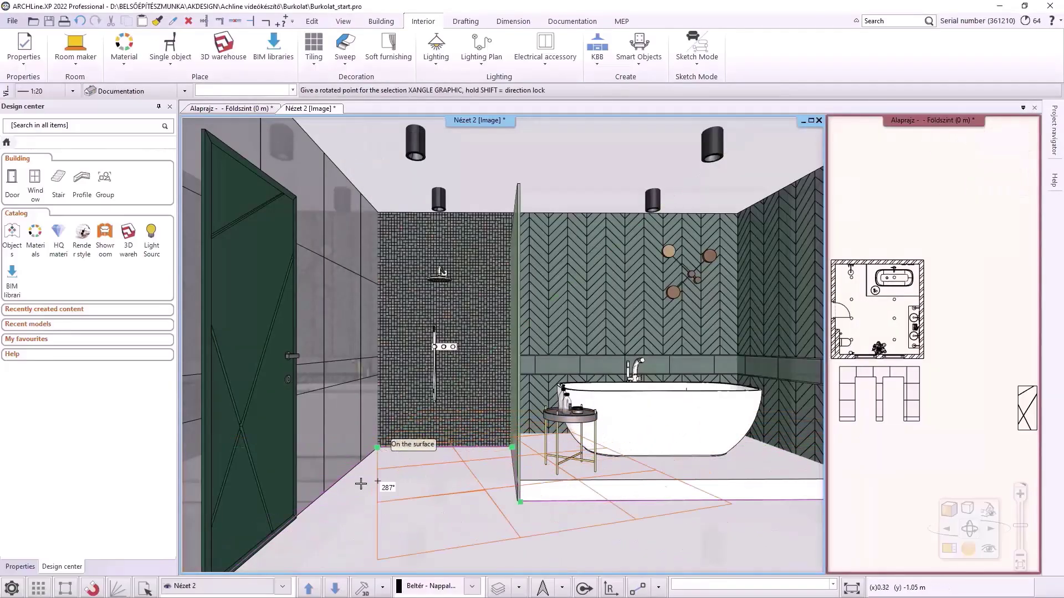
{"action": "left_click", "coordinate": [312, 504]}
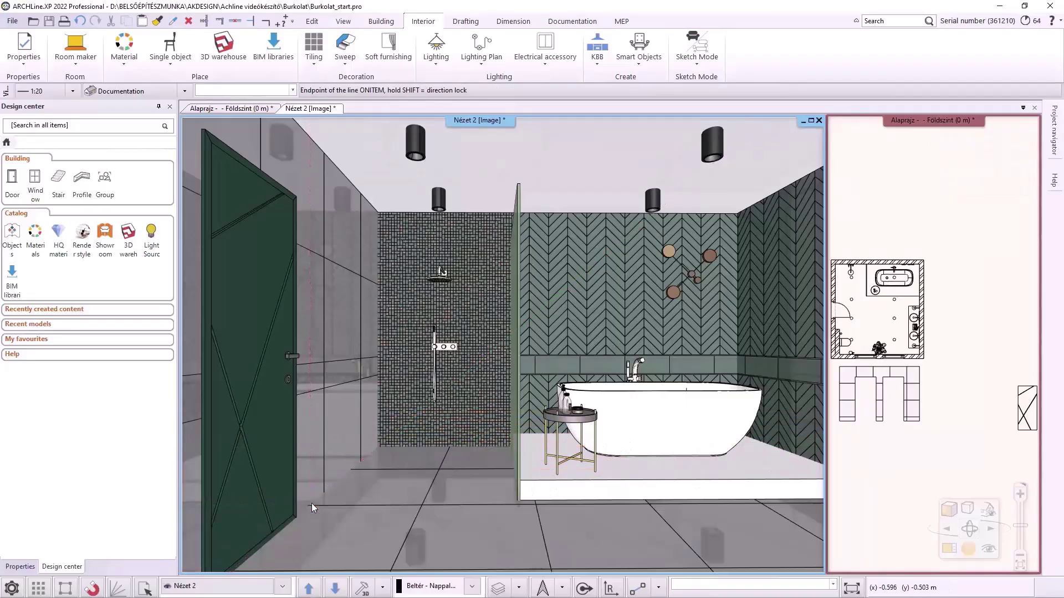
- Tile the front face of the bathtub platform with 0.8 m Porcelanosa_marble tiles, starting at a floor tile joint and running along its bottom edge
{"action": "left_click", "coordinate": [611, 492]}
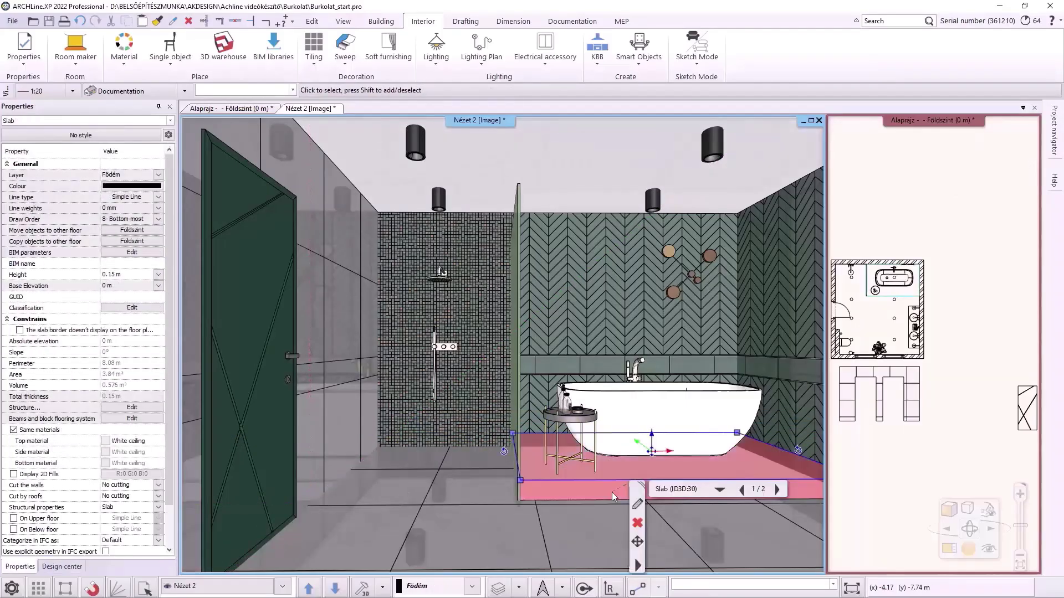
{"action": "right_click", "coordinate": [612, 492]}
{"action": "mouse_move", "coordinate": [680, 352]}
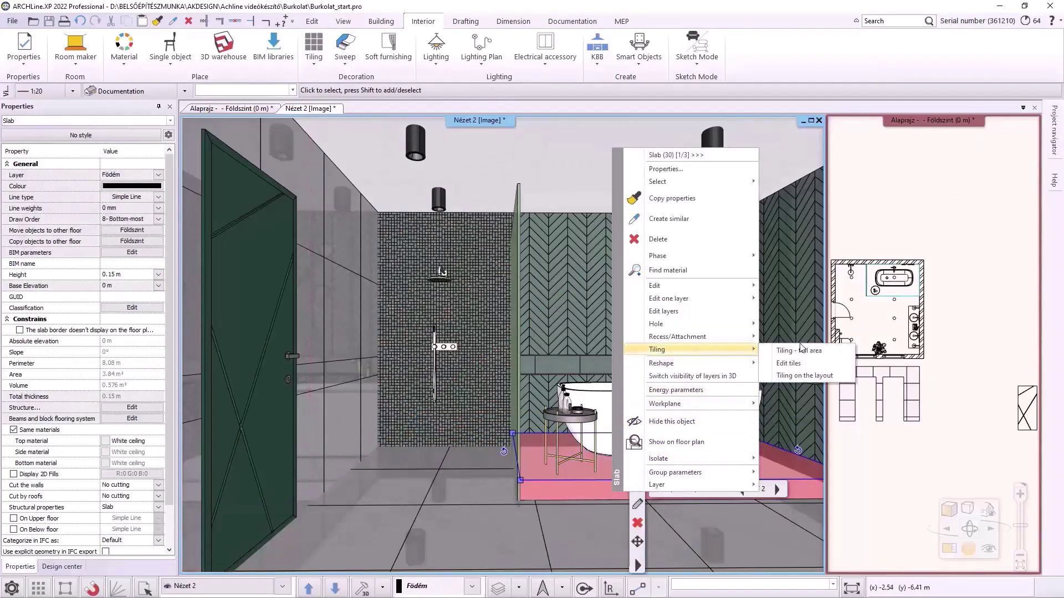
{"action": "left_click", "coordinate": [804, 349]}
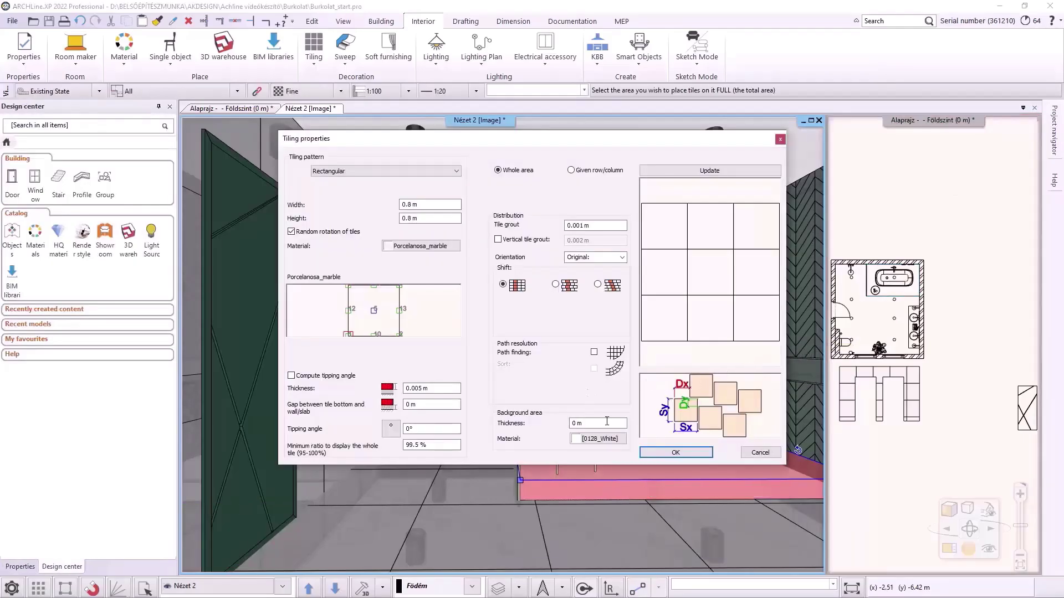
{"action": "left_click", "coordinate": [676, 452]}
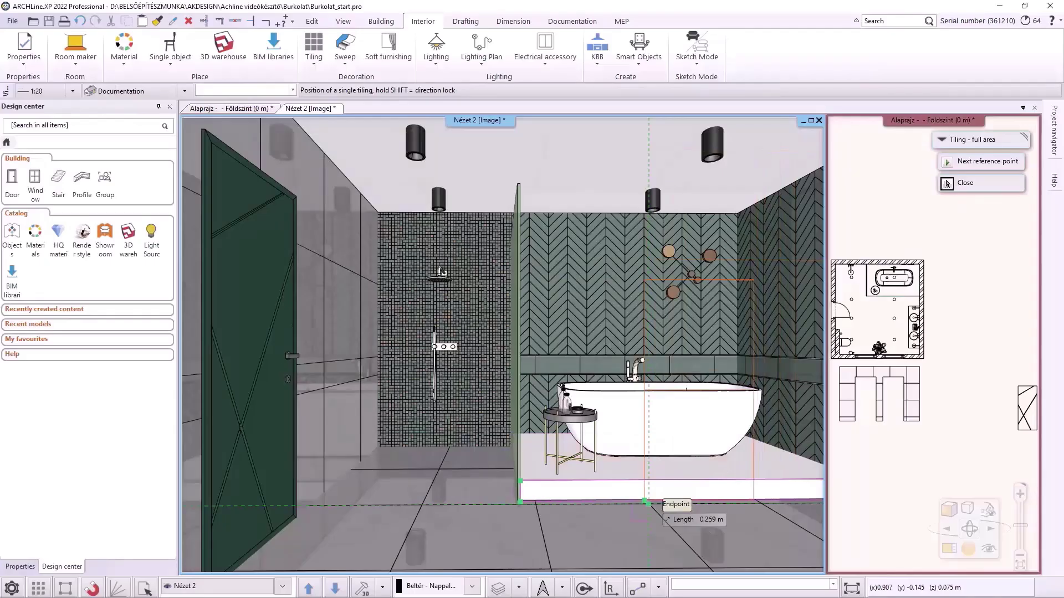
{"action": "left_click", "coordinate": [647, 502]}
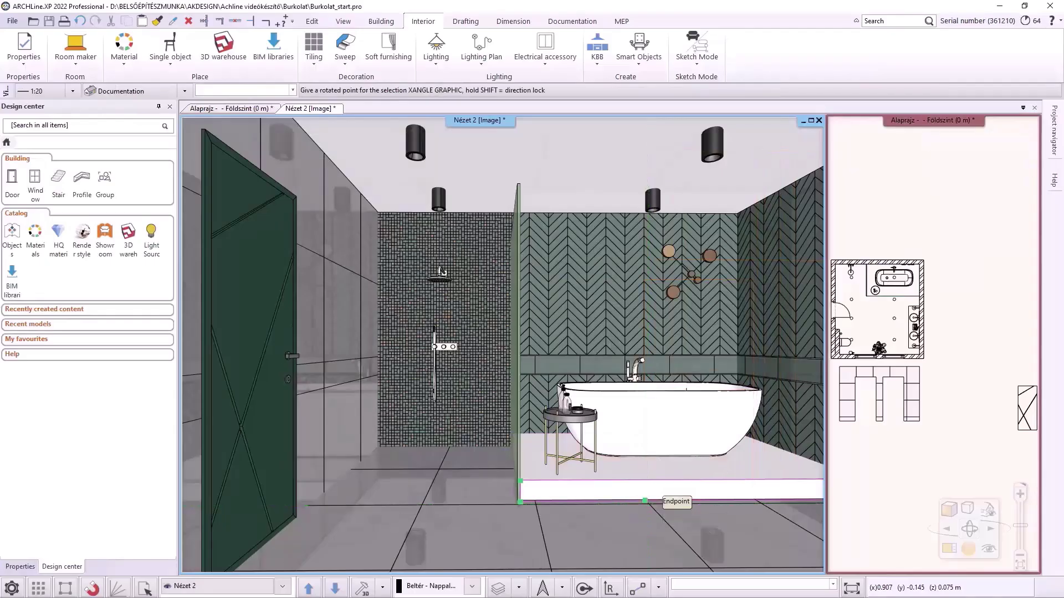
{"action": "left_click", "coordinate": [701, 502]}
- Tile the top of the bathtub platform with the same marble tiles, aligned to a front-face joint and the platform's front edge
{"action": "right_click", "coordinate": [615, 469]}
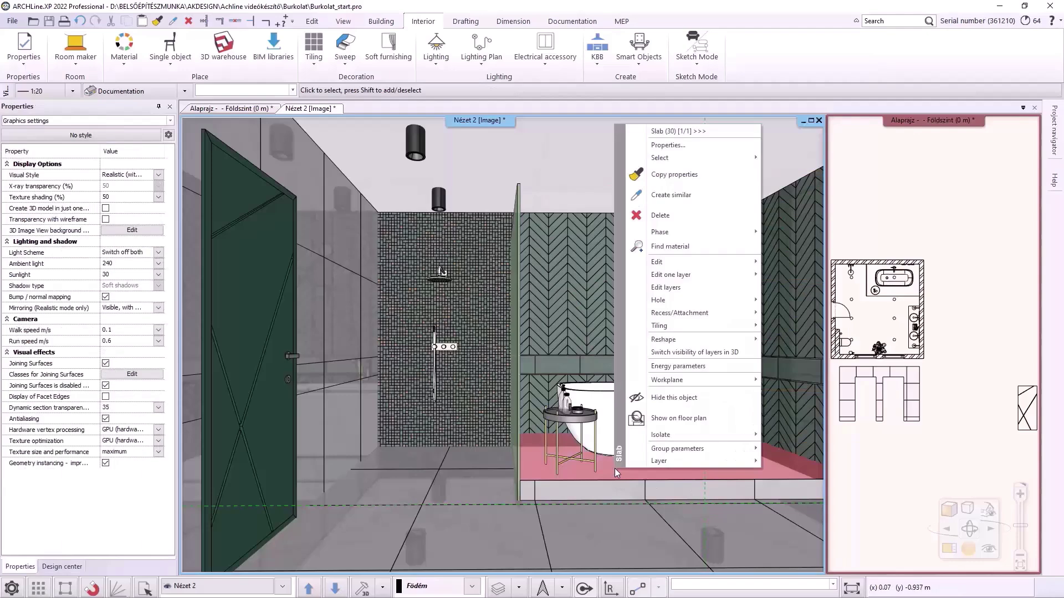
{"action": "mouse_move", "coordinate": [686, 329]}
{"action": "left_click", "coordinate": [793, 322]}
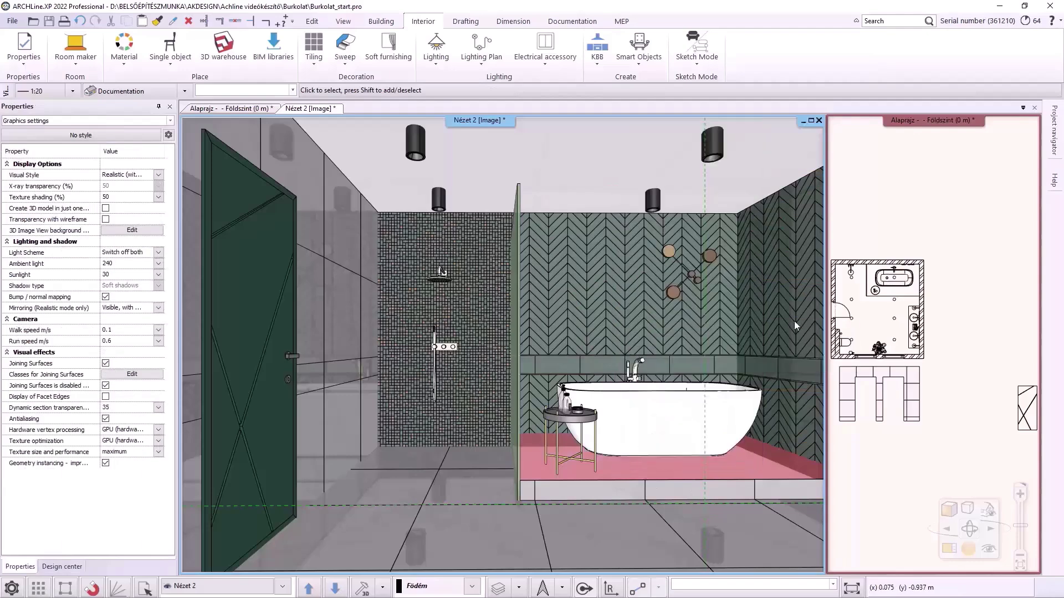
{"action": "left_click", "coordinate": [676, 452]}
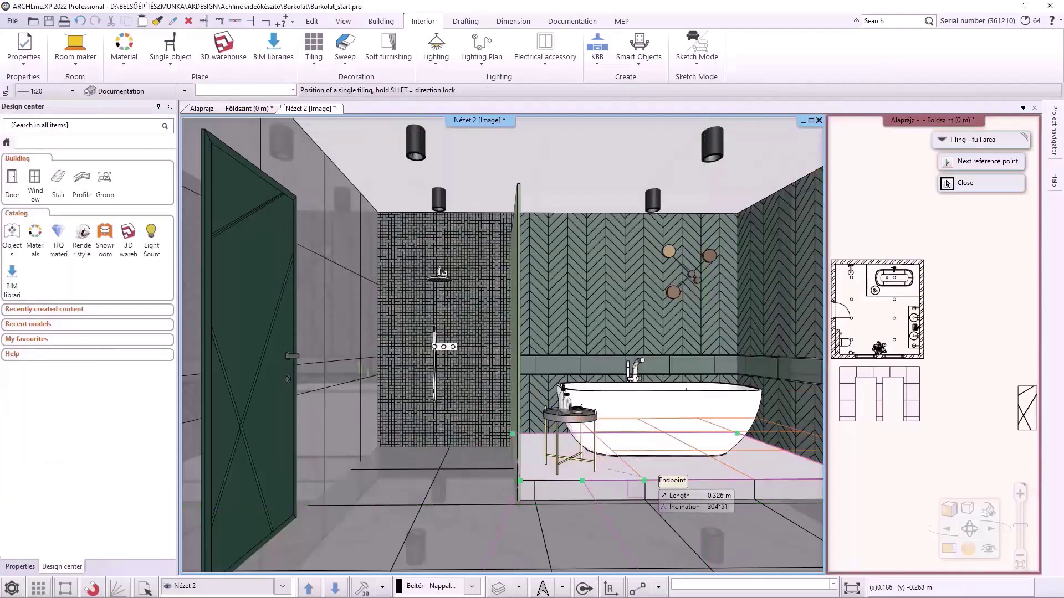
{"action": "left_click", "coordinate": [644, 480]}
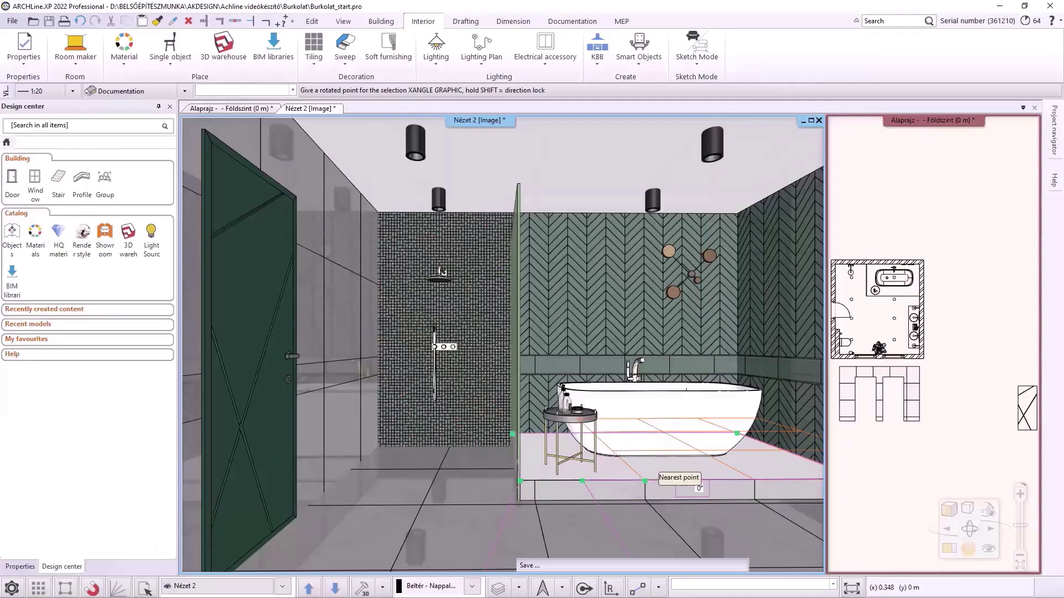
{"action": "left_click", "coordinate": [670, 481]}
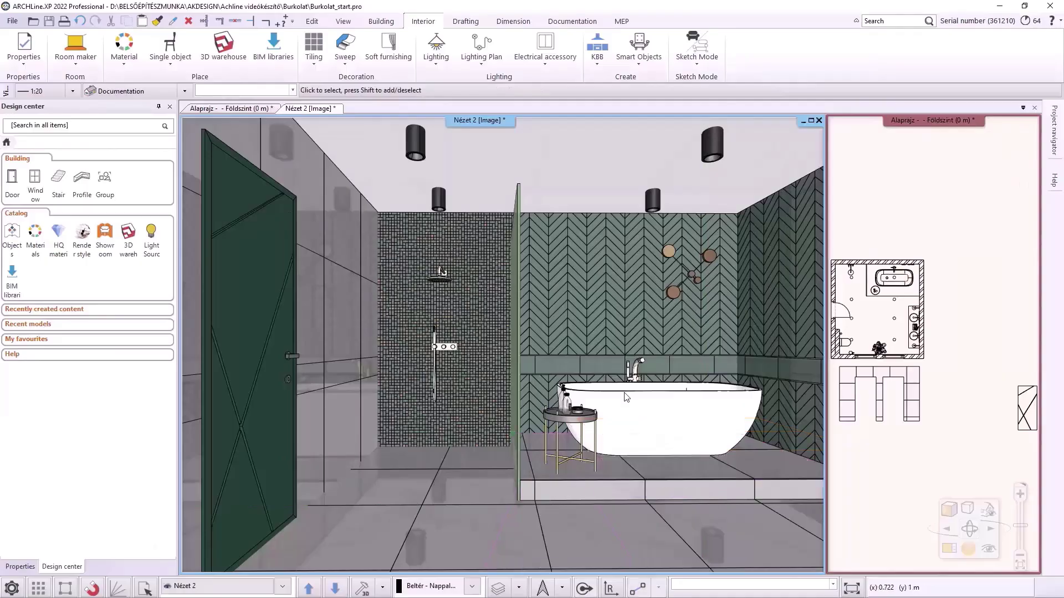
- Create a single wall view of the wall behind the bathtub and shower, accepting its boundary, and place it above the floor plan
{"action": "left_click", "coordinate": [309, 589]}
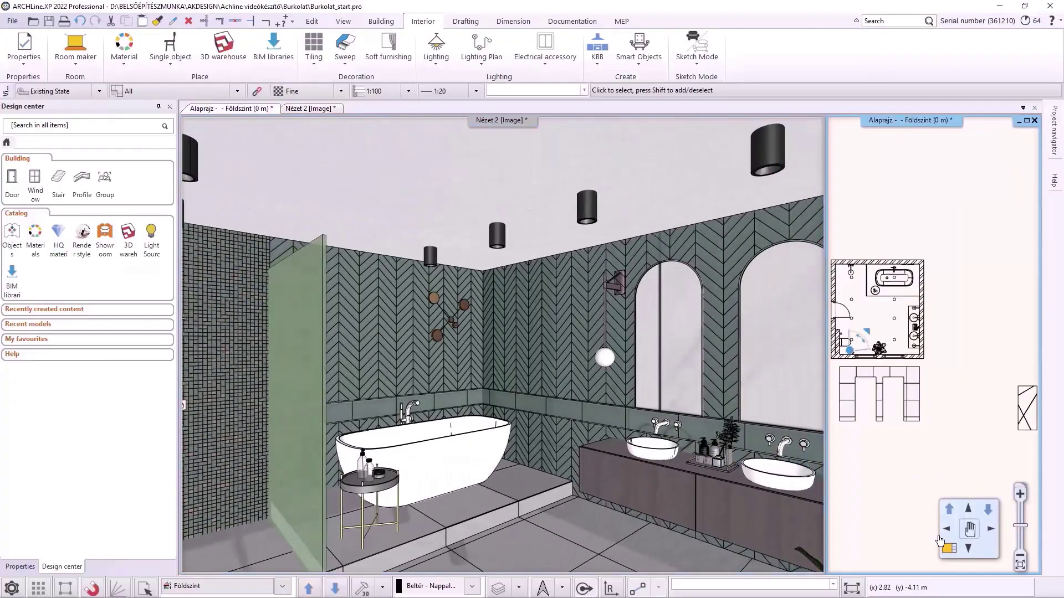
{"action": "left_click", "coordinate": [948, 549]}
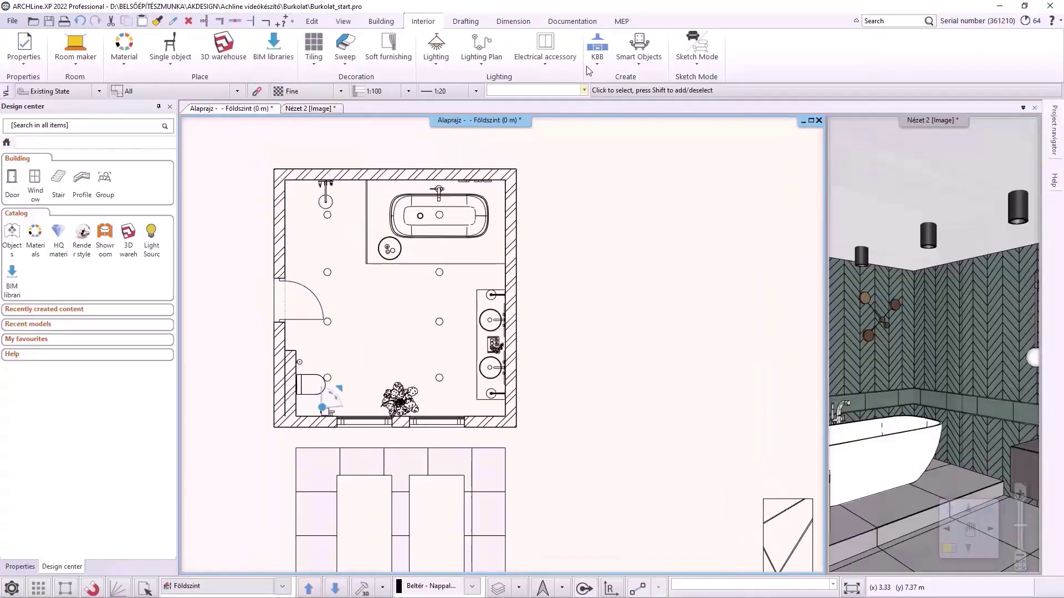
{"action": "left_click", "coordinate": [572, 24]}
{"action": "left_click", "coordinate": [191, 61]}
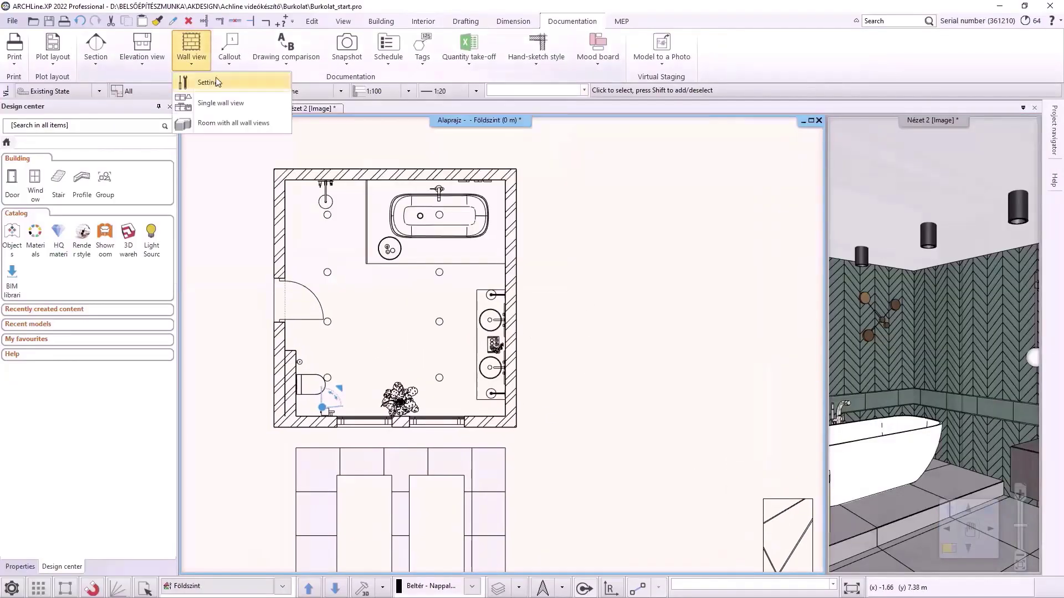
{"action": "left_click", "coordinate": [220, 103]}
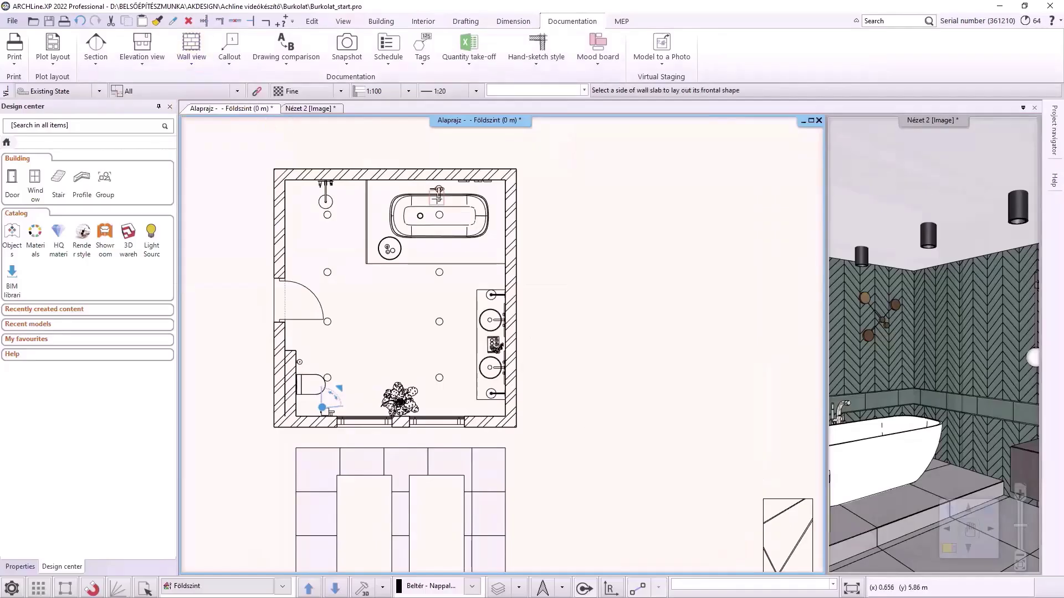
{"action": "left_click", "coordinate": [430, 180]}
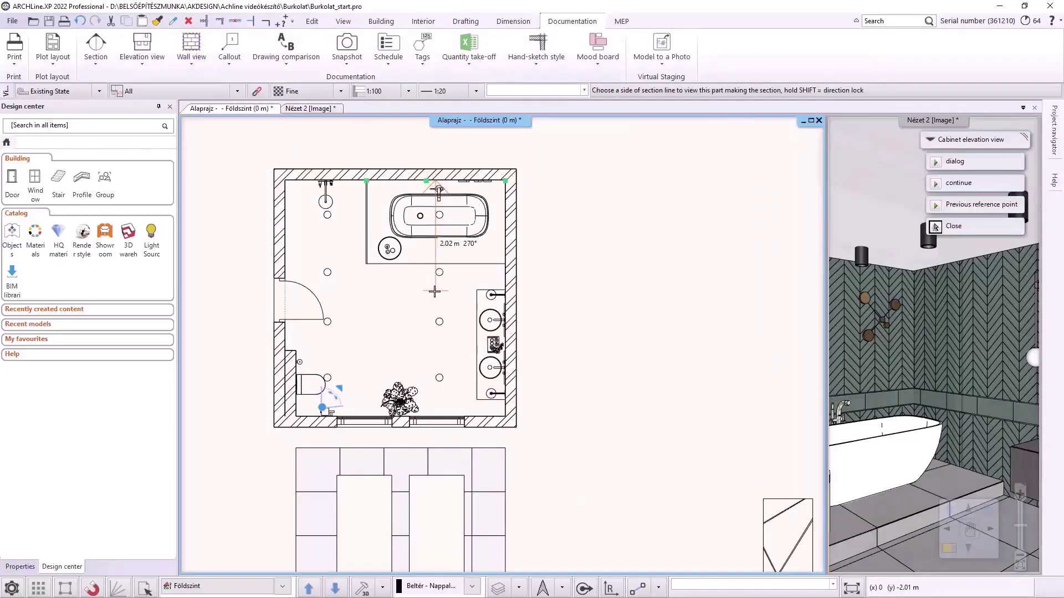
{"action": "left_click", "coordinate": [367, 246]}
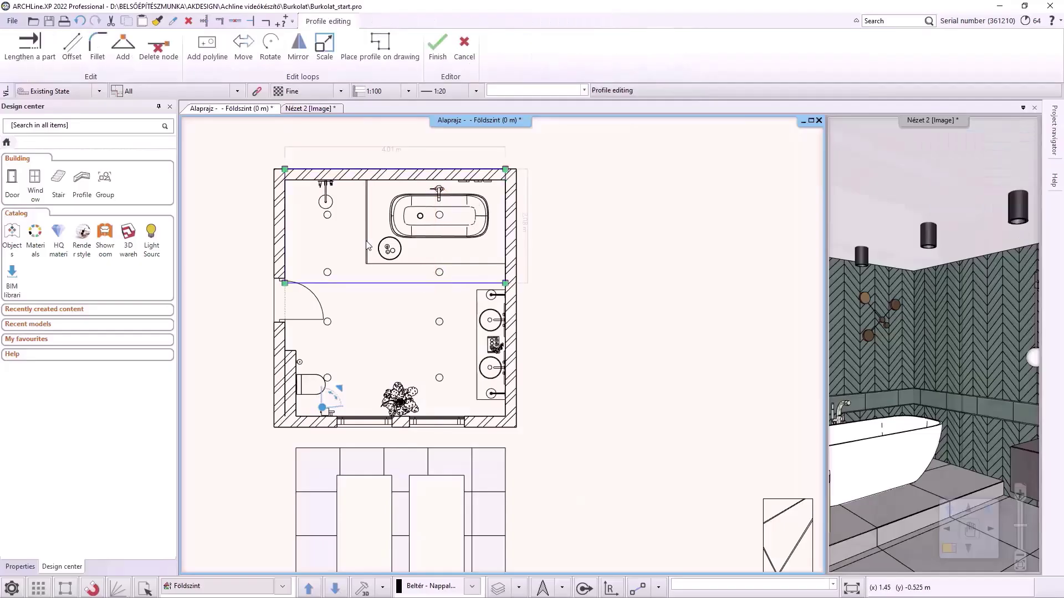
{"action": "left_click", "coordinate": [438, 47]}
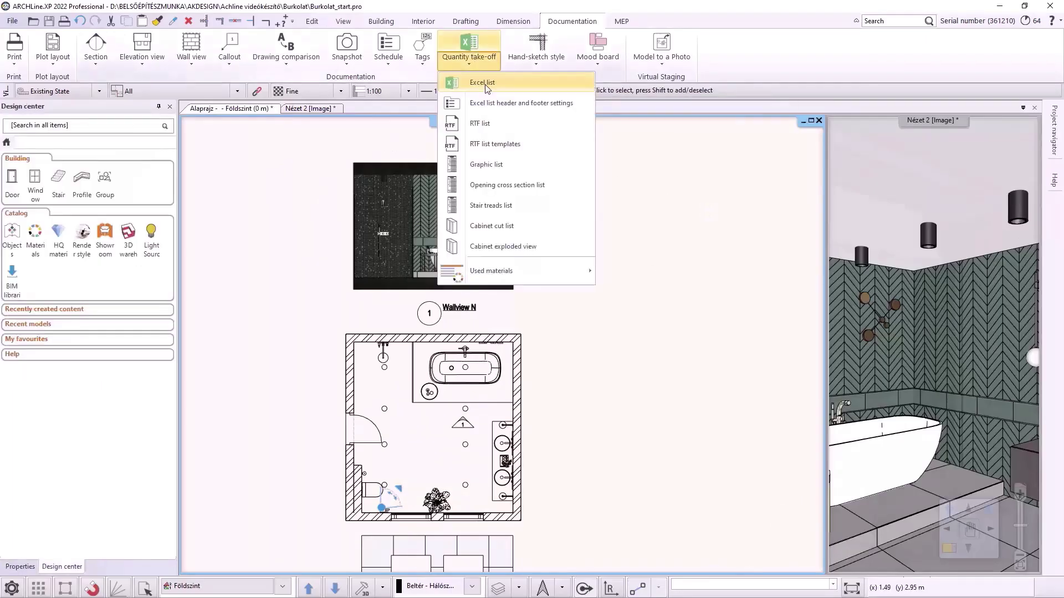
- Generate the Tiling quantity take-off as an Excel list and review the tile summary
{"action": "left_click", "coordinate": [482, 83]}
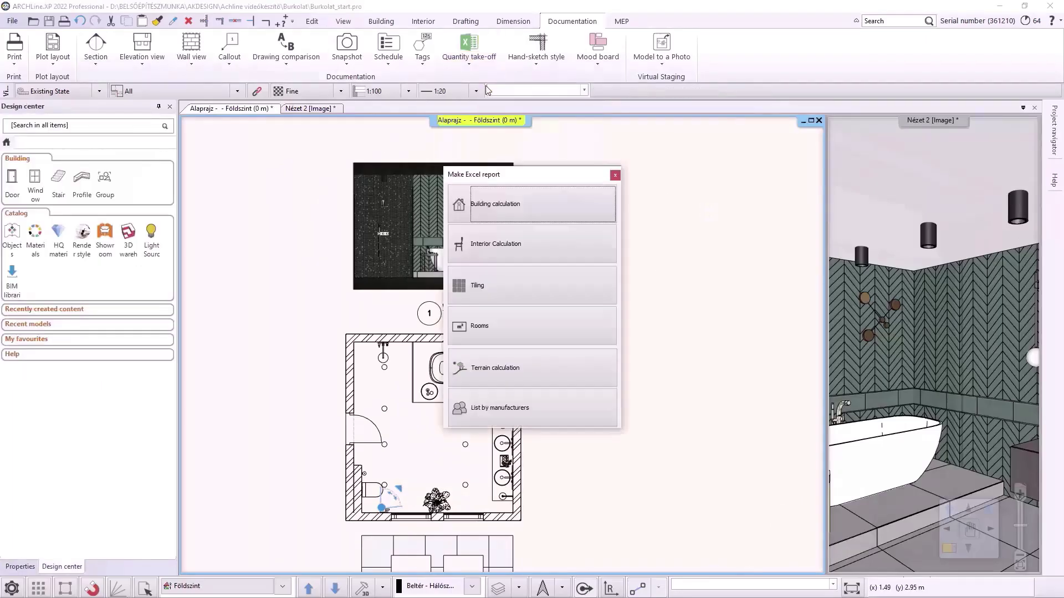
{"action": "left_click", "coordinate": [504, 290]}
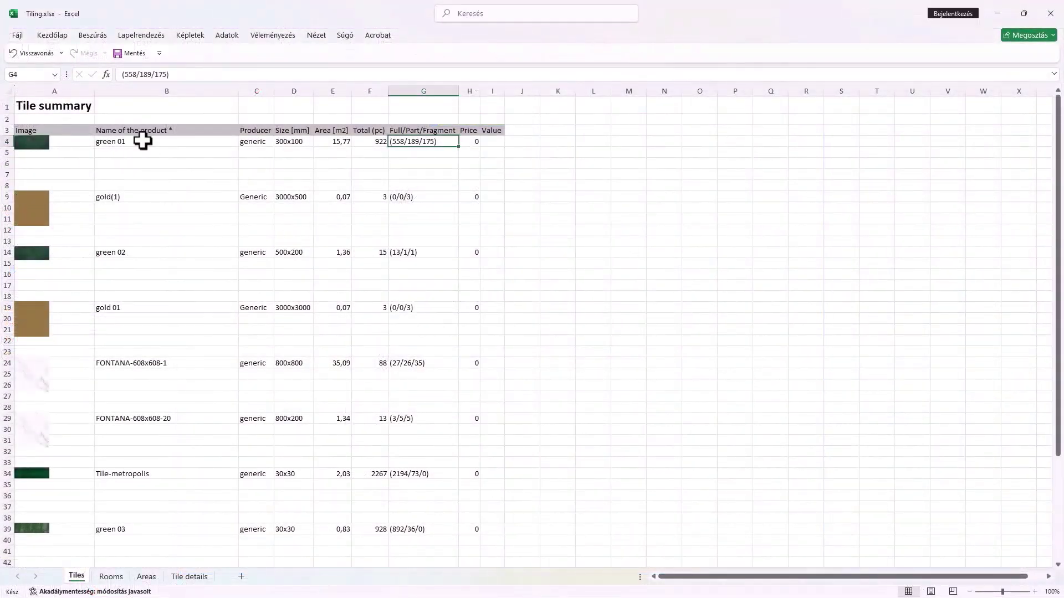
{"action": "scroll", "coordinate": [326, 273], "scroll_direction": "down", "scroll_amount": 4}
{"action": "scroll", "coordinate": [326, 272], "scroll_direction": "up", "scroll_amount": 4}
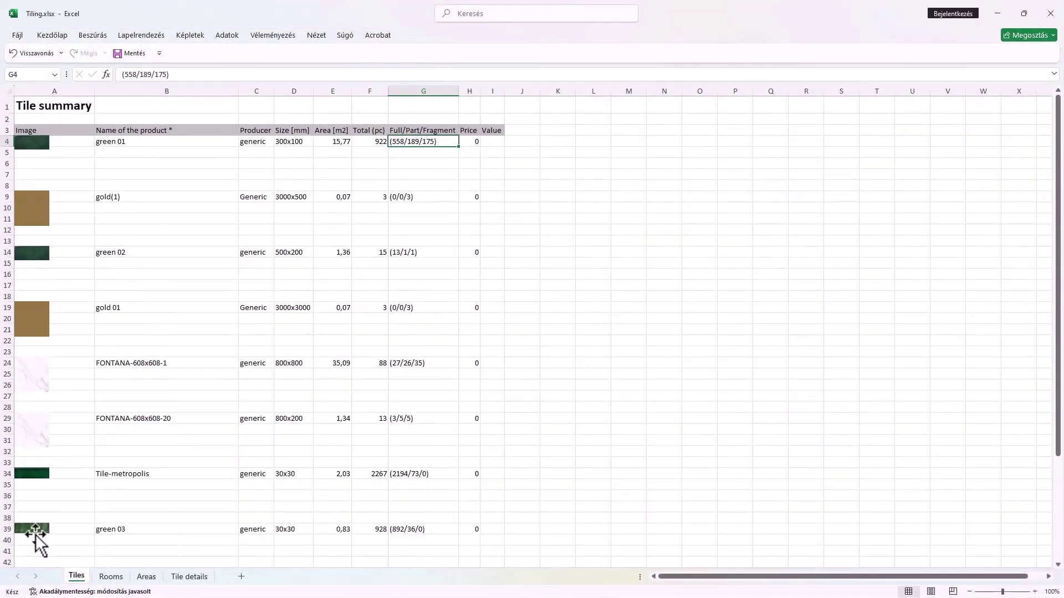
- Examine the Tile details sheet for the tiling data of each slab and wall
{"action": "left_click", "coordinate": [195, 580]}
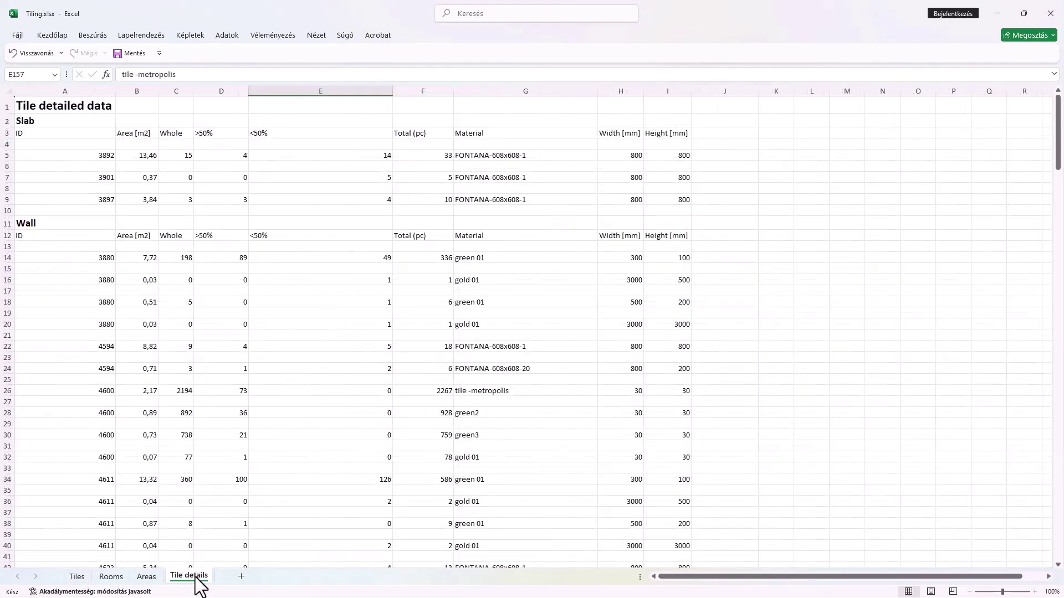
{"action": "scroll", "coordinate": [317, 332], "scroll_direction": "down", "scroll_amount": 1}
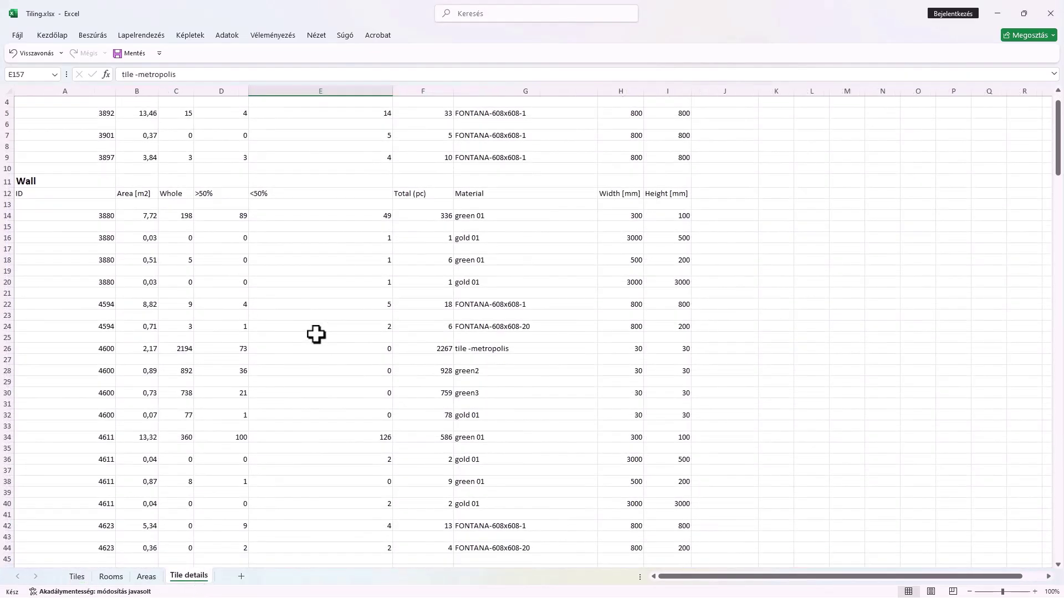
{"action": "scroll", "coordinate": [316, 336], "scroll_direction": "down", "scroll_amount": 1}
{"action": "scroll", "coordinate": [314, 341], "scroll_direction": "down", "scroll_amount": 1}
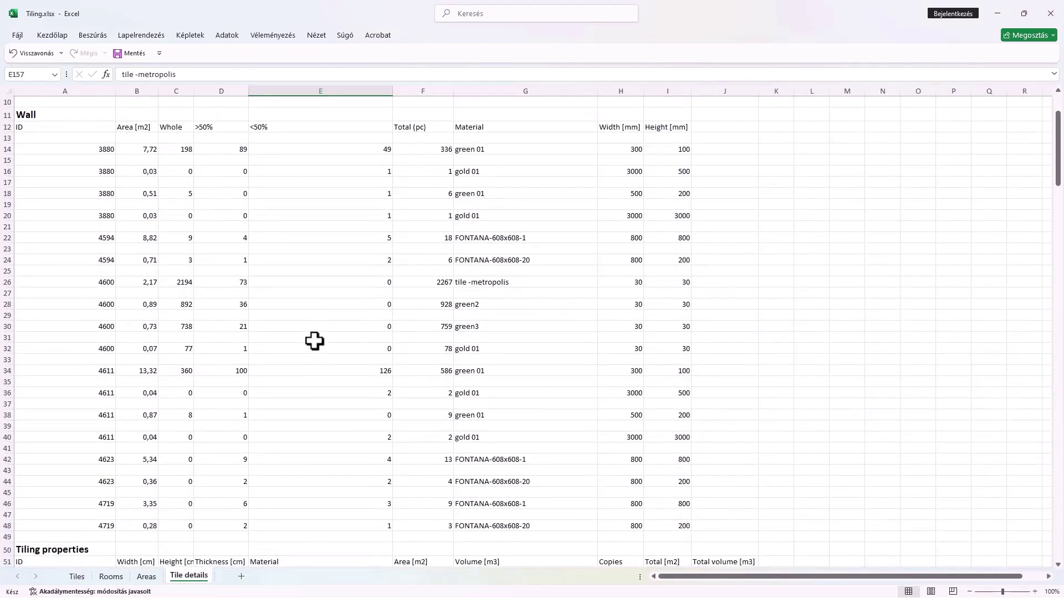
{"action": "scroll", "coordinate": [314, 341], "scroll_direction": "up", "scroll_amount": 1}
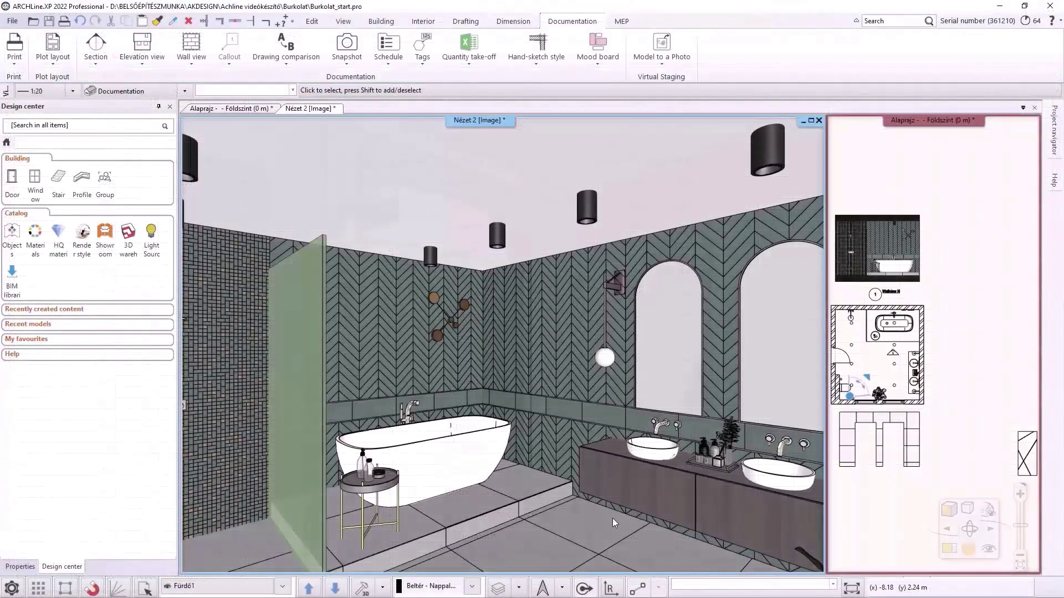